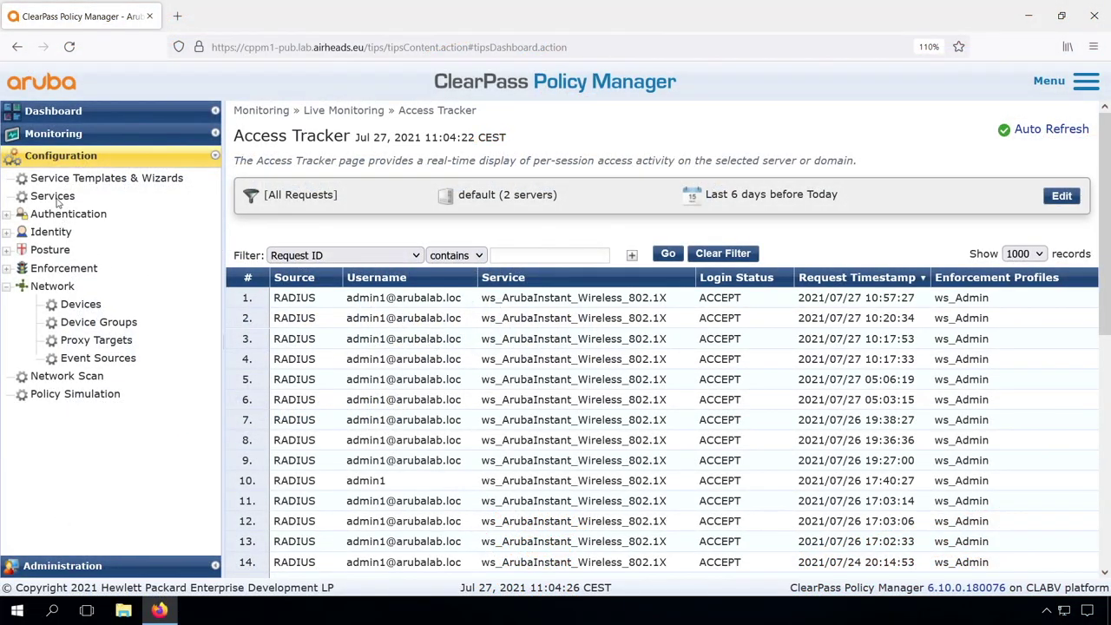
Step: Review the role mapping and enforcement policy of the ws_ArubaInstant_Wireless_802.1X service
{"action": "left_click", "coordinate": [56, 198]}
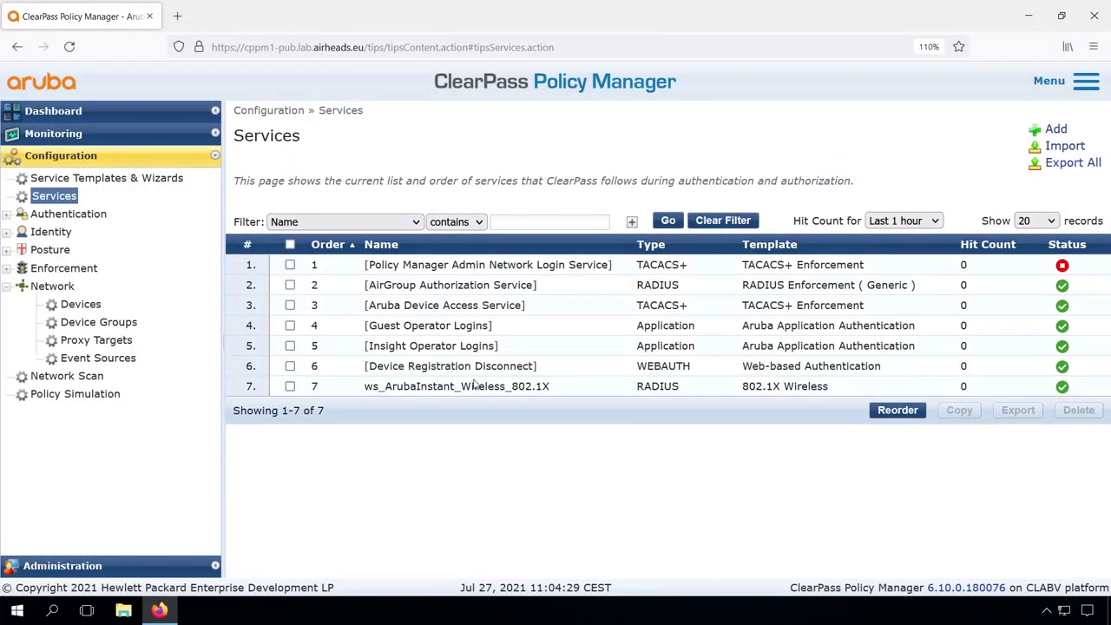
{"action": "left_click", "coordinate": [475, 384]}
{"action": "left_click", "coordinate": [491, 162]}
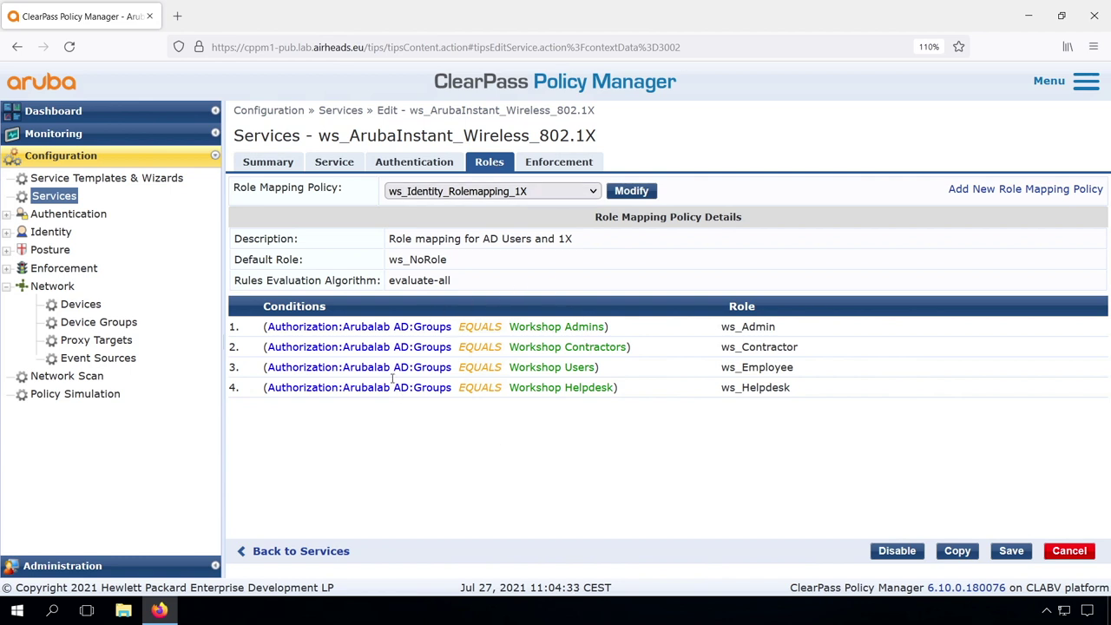
{"action": "left_click", "coordinate": [567, 164]}
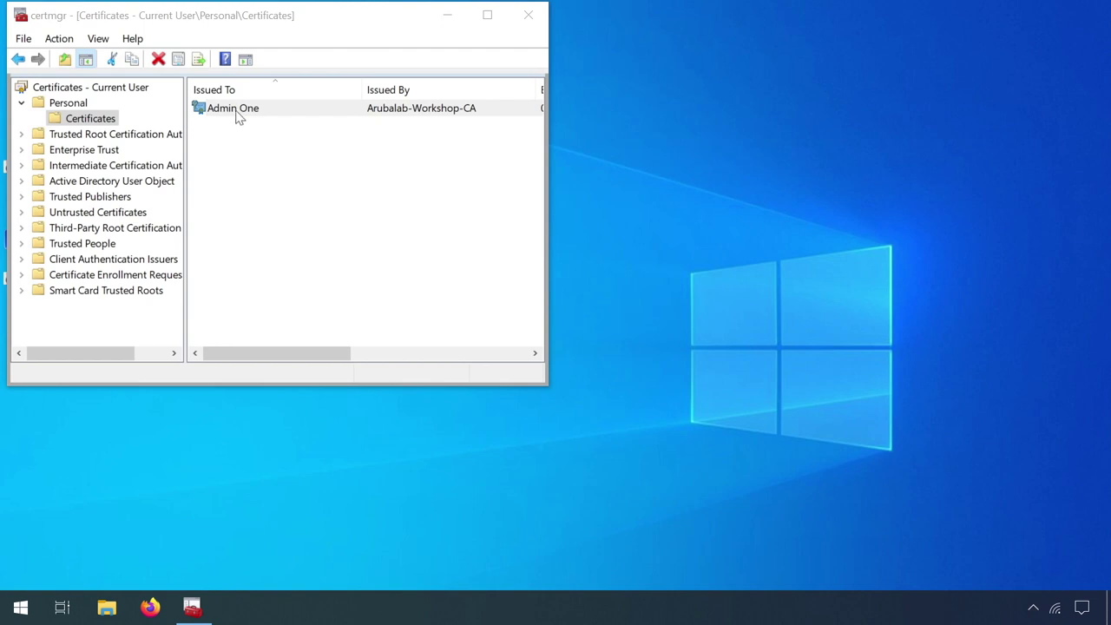
Step: Start exporting the personal user certificate with its private key, proceed to the export file format choices, and cancel the export
{"action": "right_click", "coordinate": [238, 115]}
{"action": "mouse_move", "coordinate": [351, 153]}
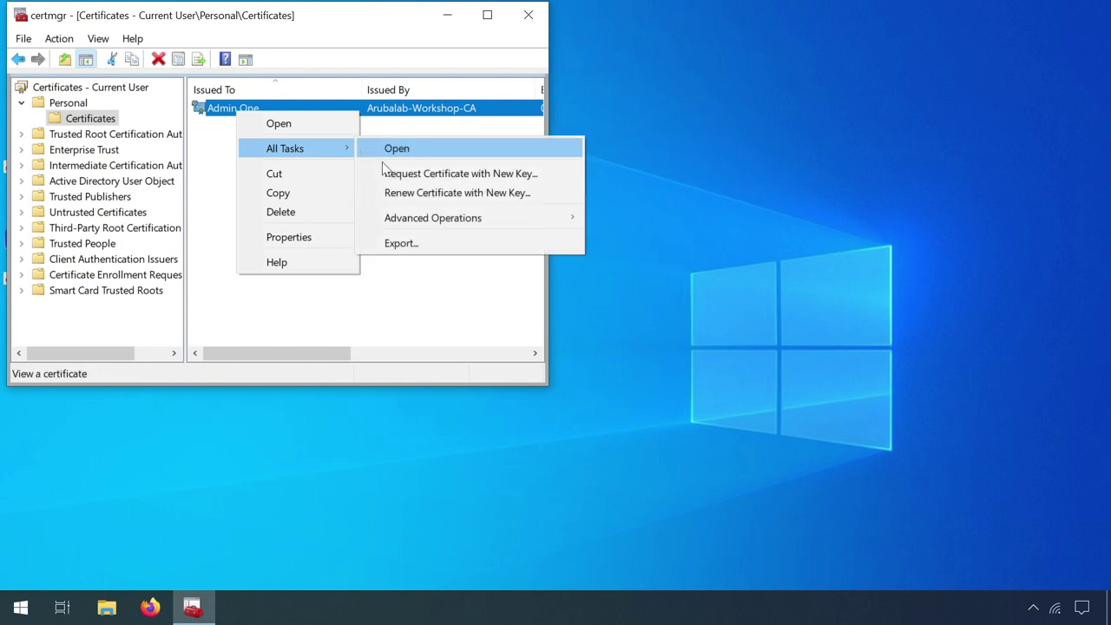
{"action": "left_click", "coordinate": [401, 243]}
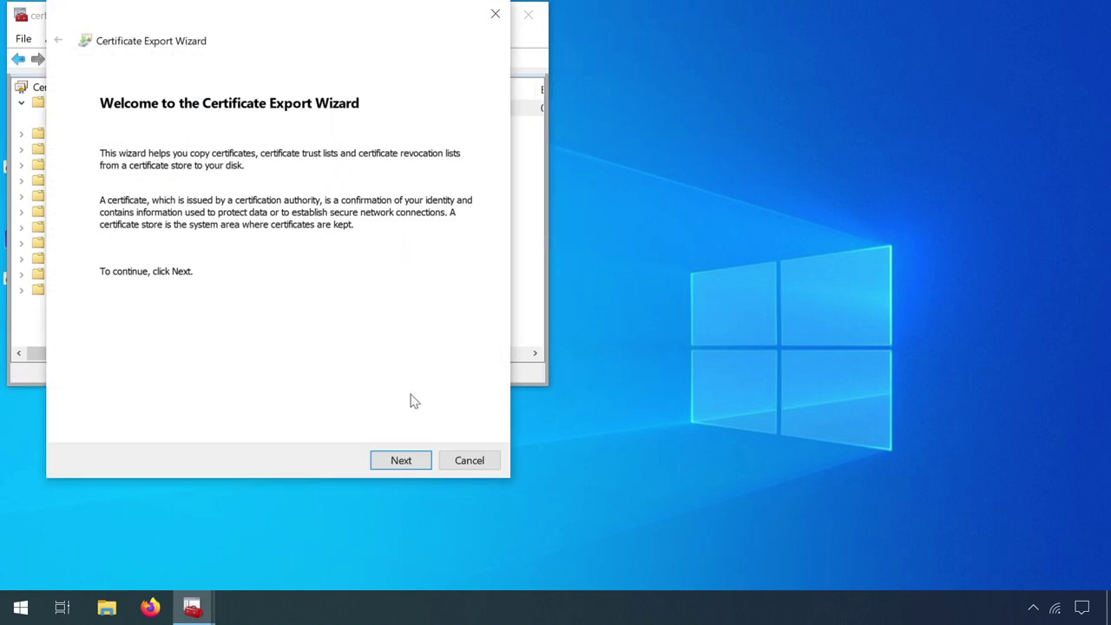
{"action": "left_click", "coordinate": [402, 461]}
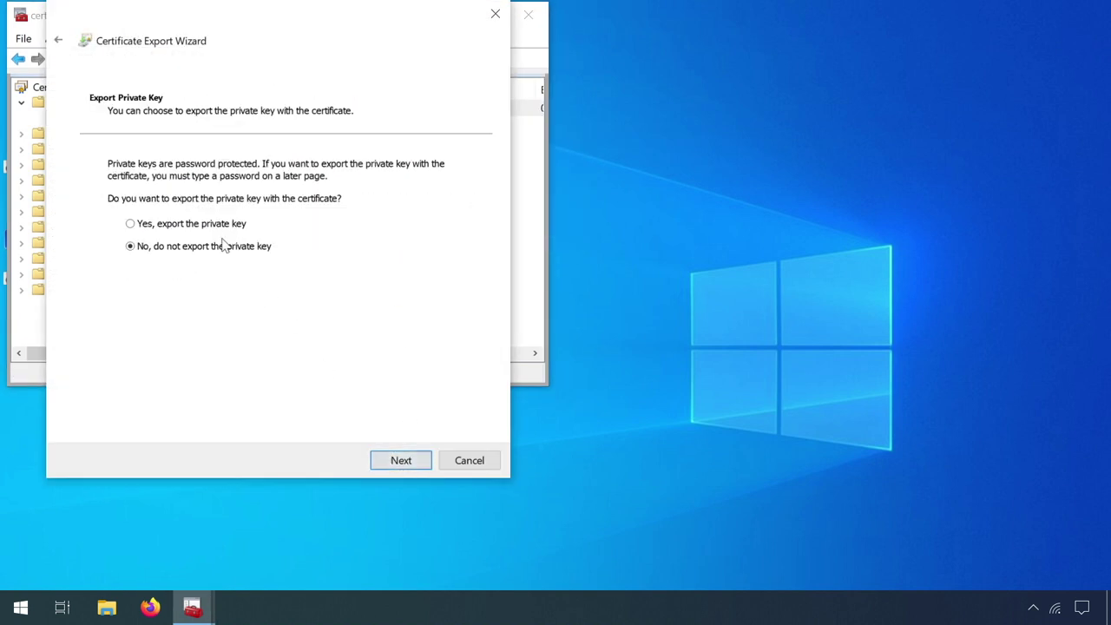
{"action": "left_click", "coordinate": [217, 225]}
{"action": "left_click", "coordinate": [393, 459]}
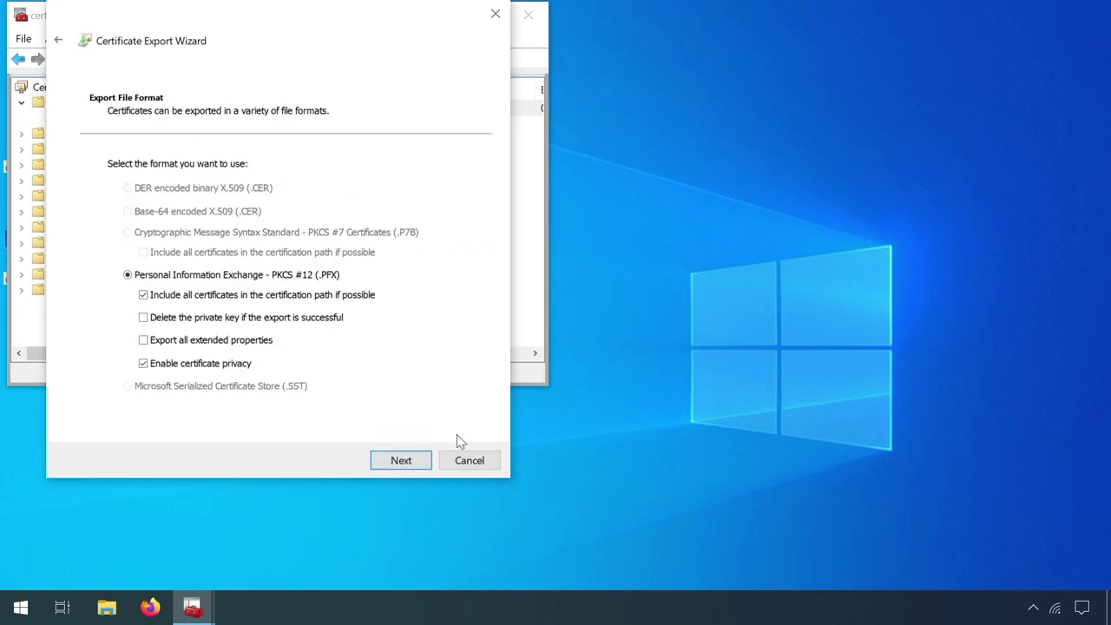
{"action": "left_click", "coordinate": [474, 461]}
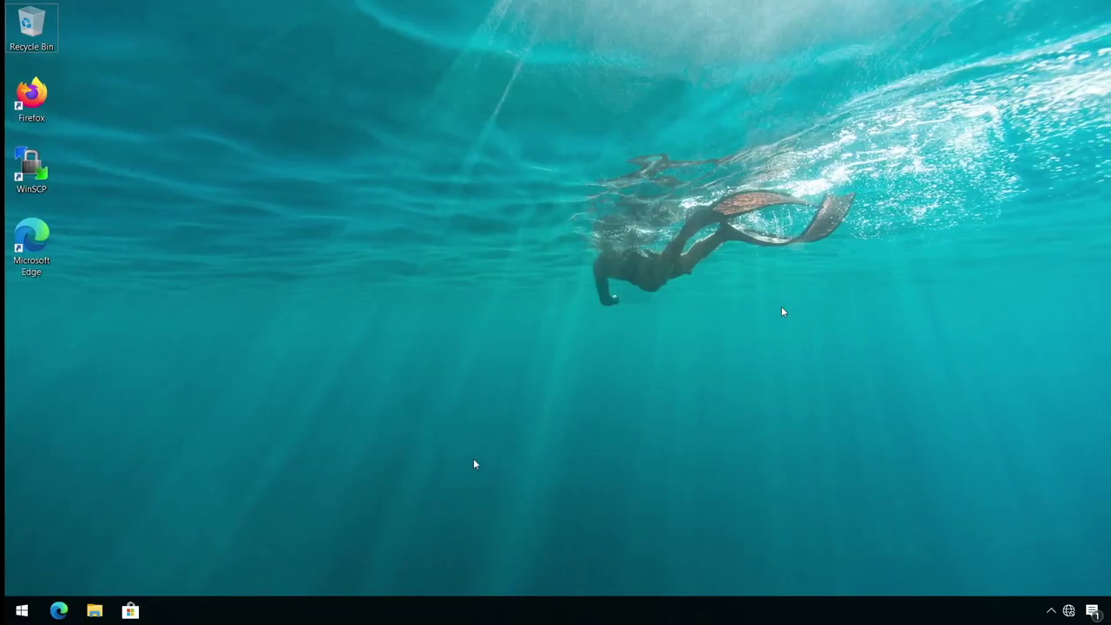
Step: On the other computer, find and open Manage user certificates and display the certificates in the Personal store
{"action": "left_click", "coordinate": [18, 611]}
{"action": "type", "text": "user ce"}
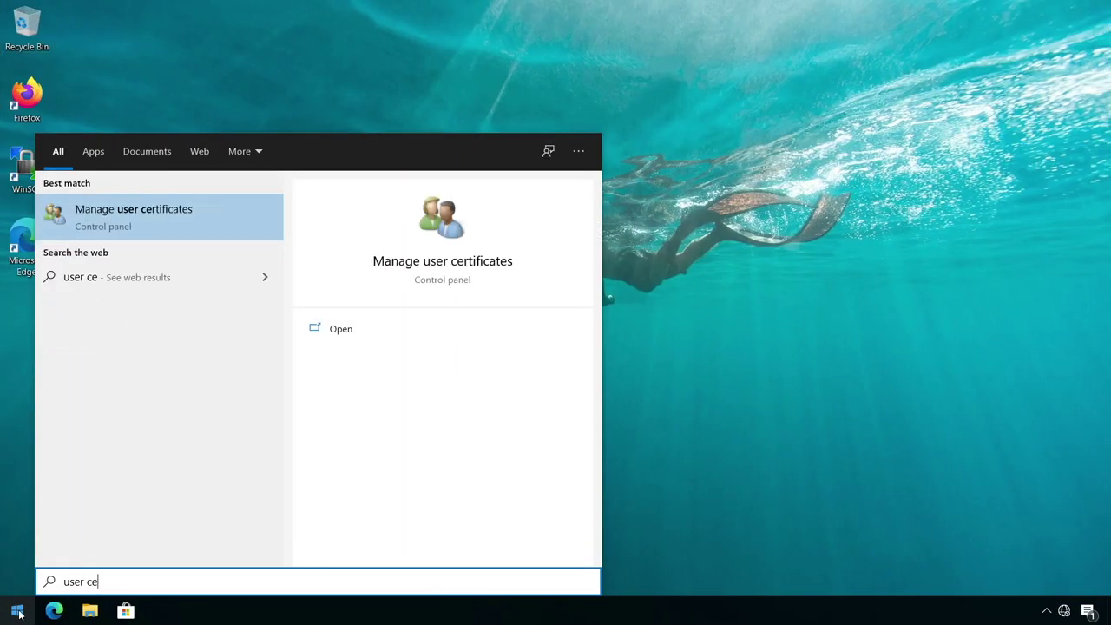
{"action": "key", "text": "Return"}
{"action": "left_click", "coordinate": [51, 83]}
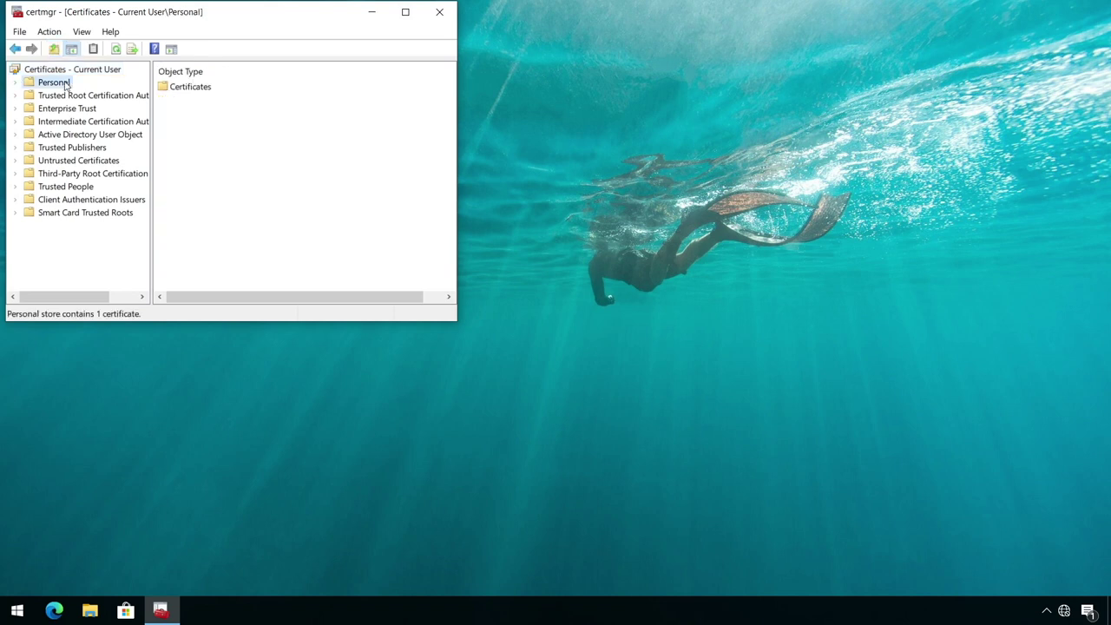
{"action": "double_click", "coordinate": [189, 87]}
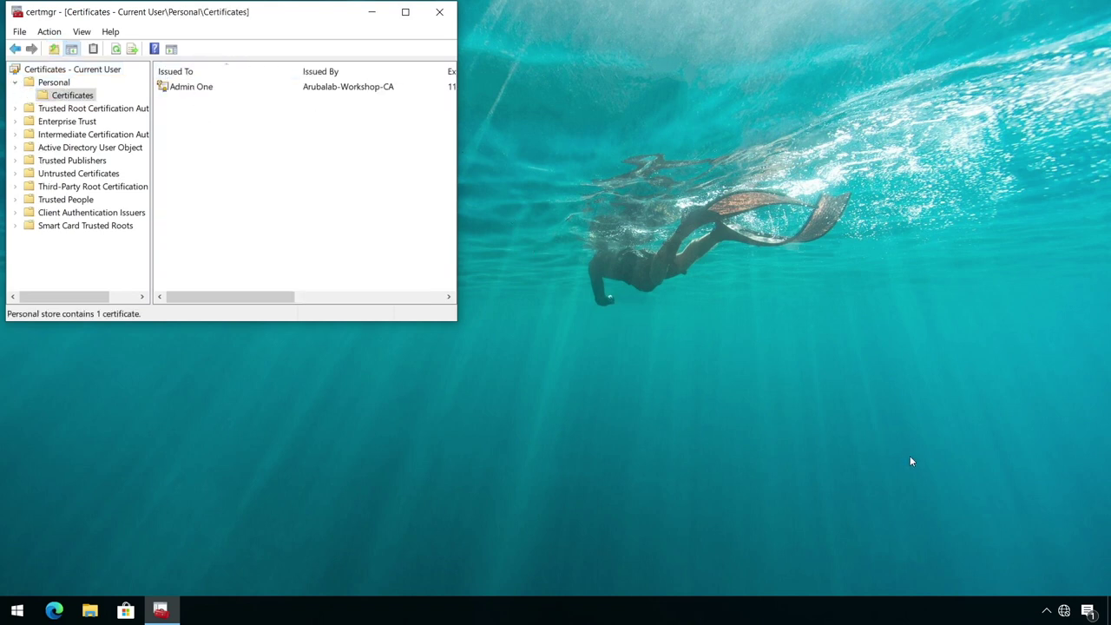
Step: Connect the computer to the Airheads-Corp wireless network
{"action": "left_click", "coordinate": [1064, 610]}
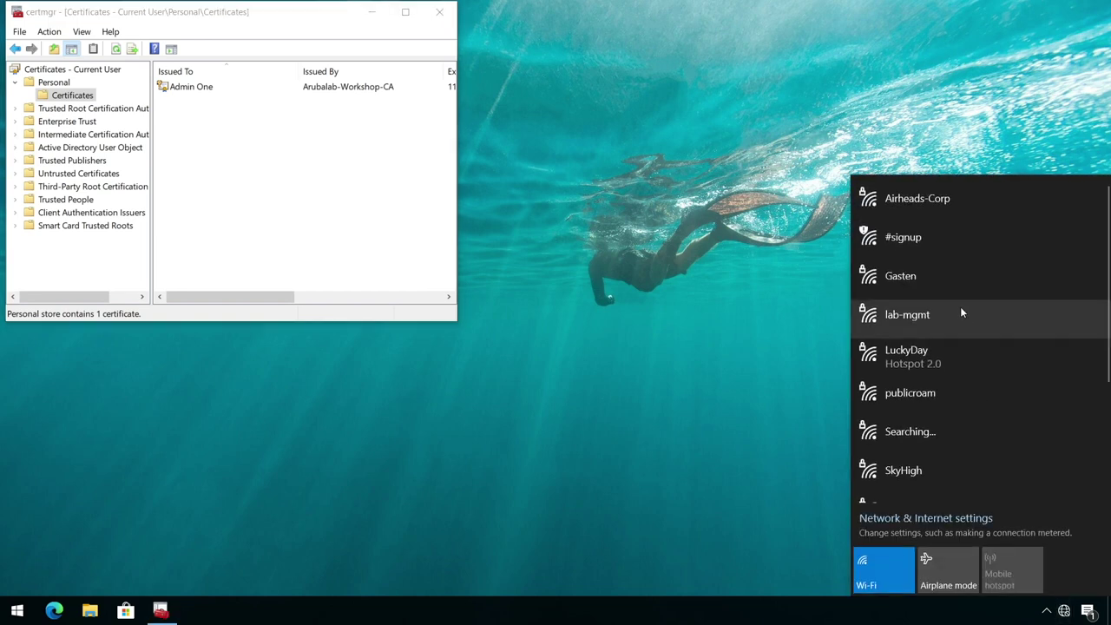
{"action": "left_click", "coordinate": [924, 197]}
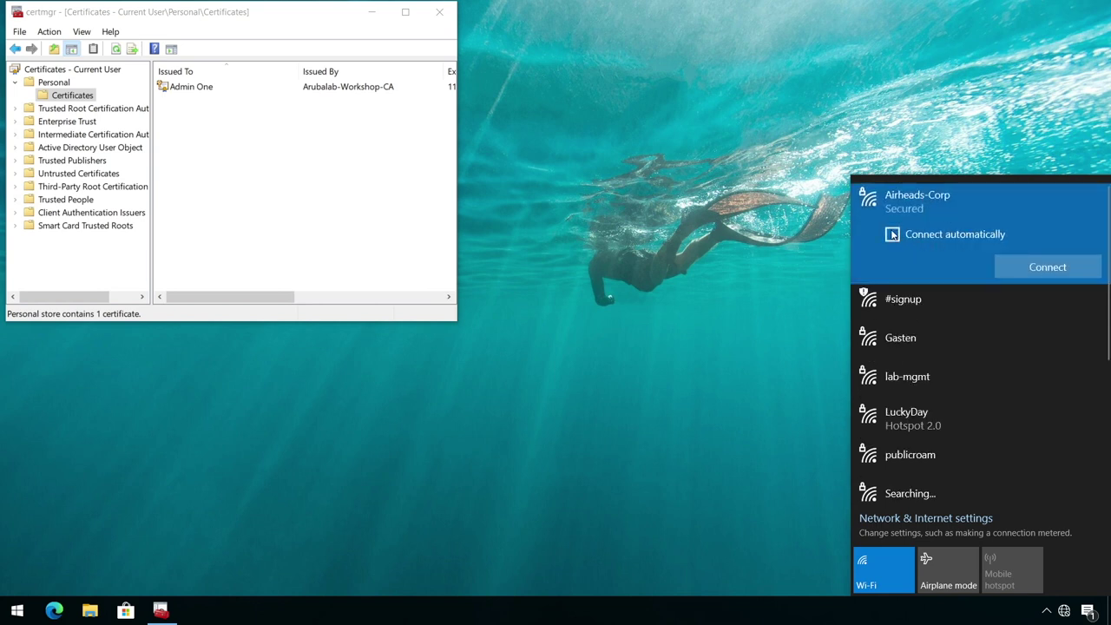
{"action": "key", "text": "Return"}
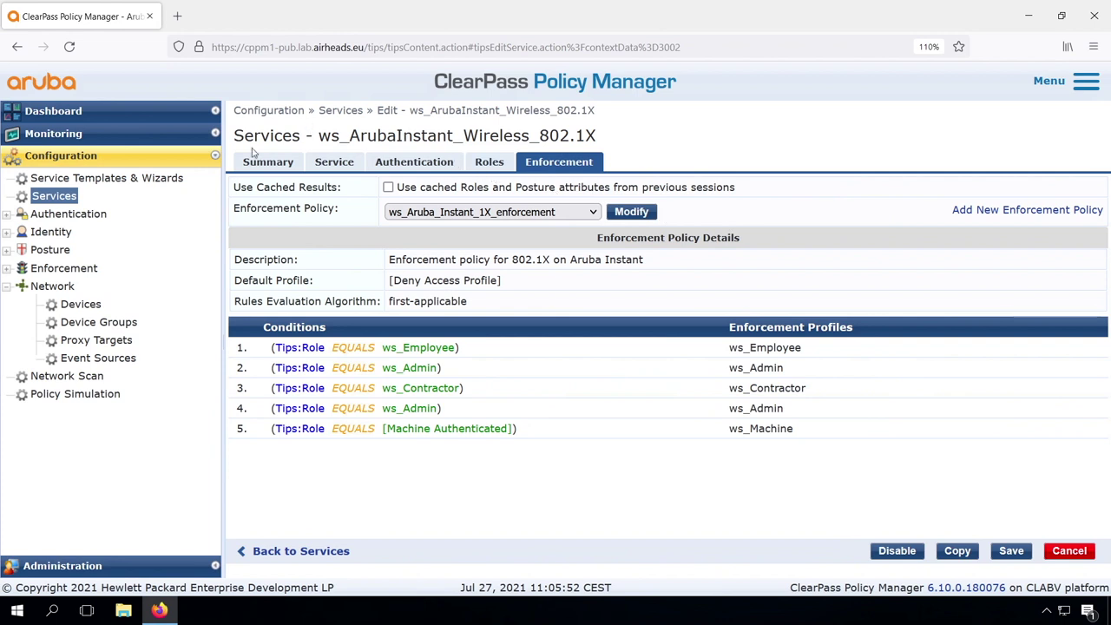
Step: Switch to ClearPass Policy Manager and open the newest authentication request in the Access Tracker
{"action": "left_click", "coordinate": [57, 137]}
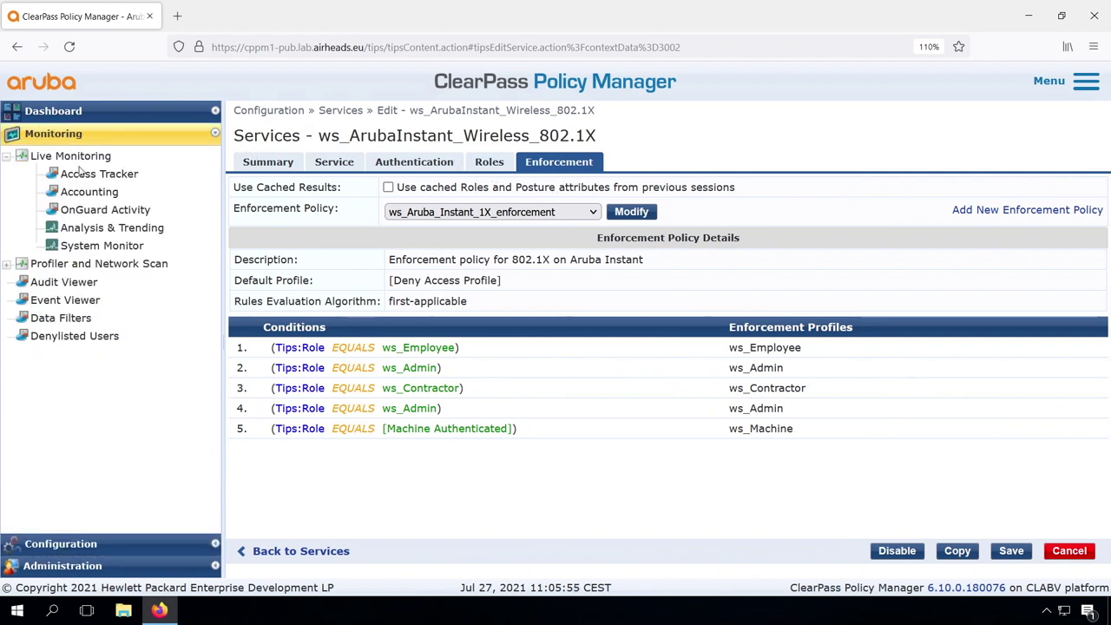
{"action": "left_click", "coordinate": [82, 174]}
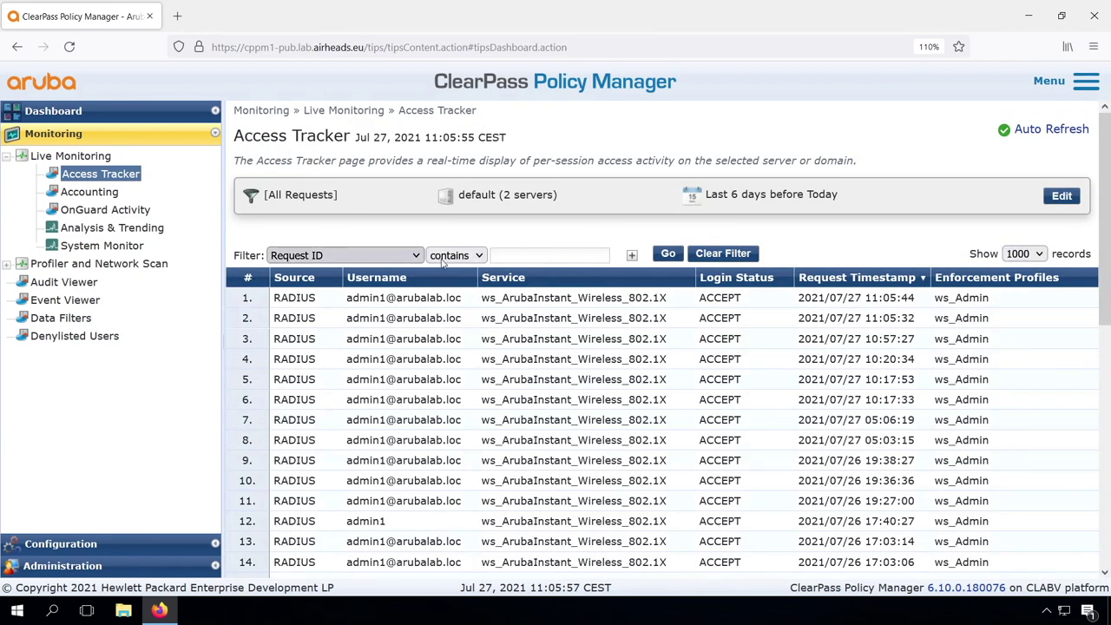
{"action": "left_click", "coordinate": [430, 296]}
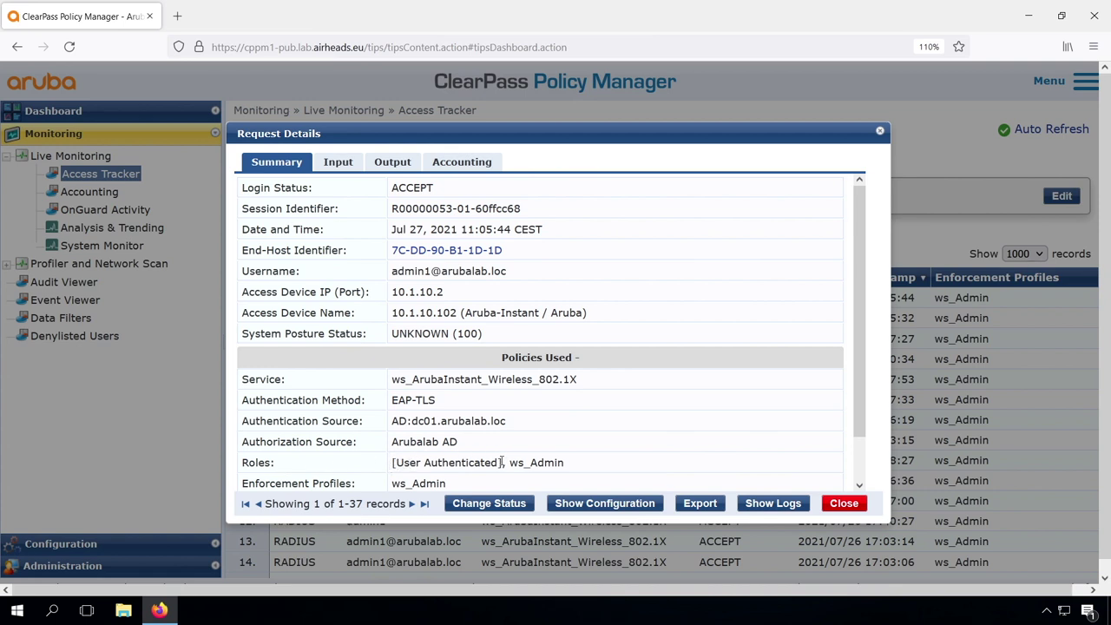
Step: Compare the assigned roles in the next two request records, close the details and look through the request list
{"action": "left_click", "coordinate": [275, 499]}
{"action": "left_click", "coordinate": [413, 504]}
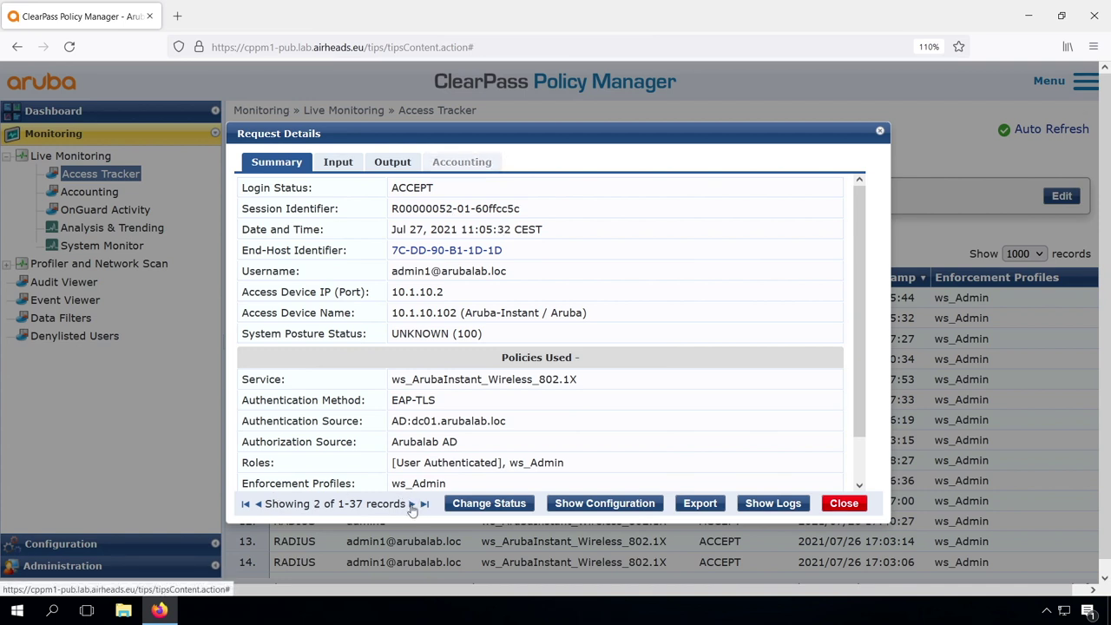
{"action": "left_click", "coordinate": [412, 505]}
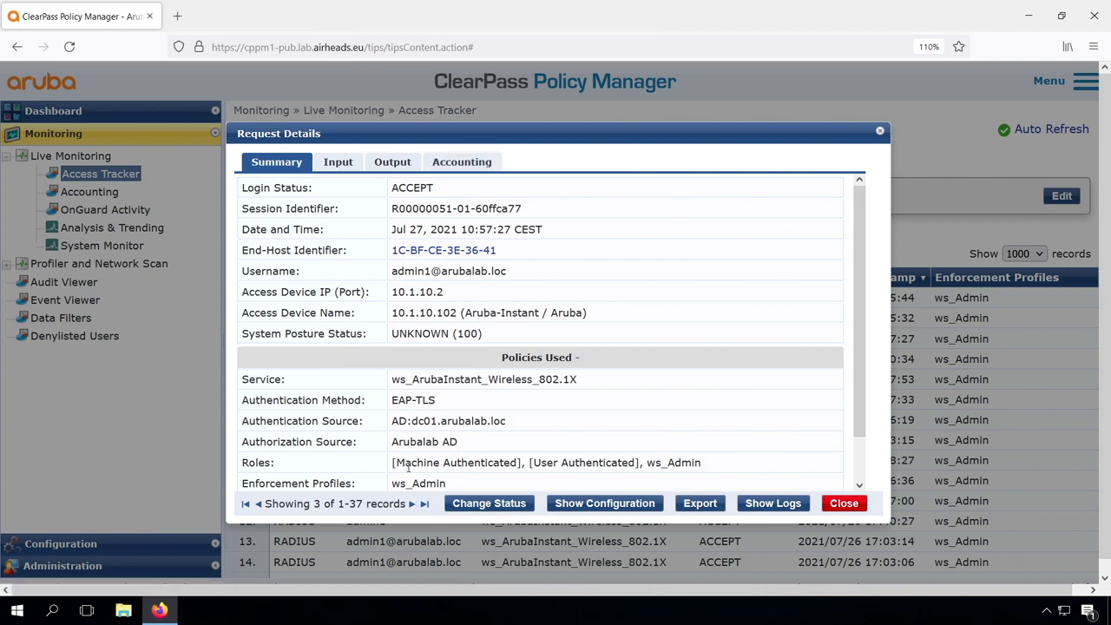
{"action": "left_click_drag", "start_coordinate": [405, 464], "coordinate": [469, 465]}
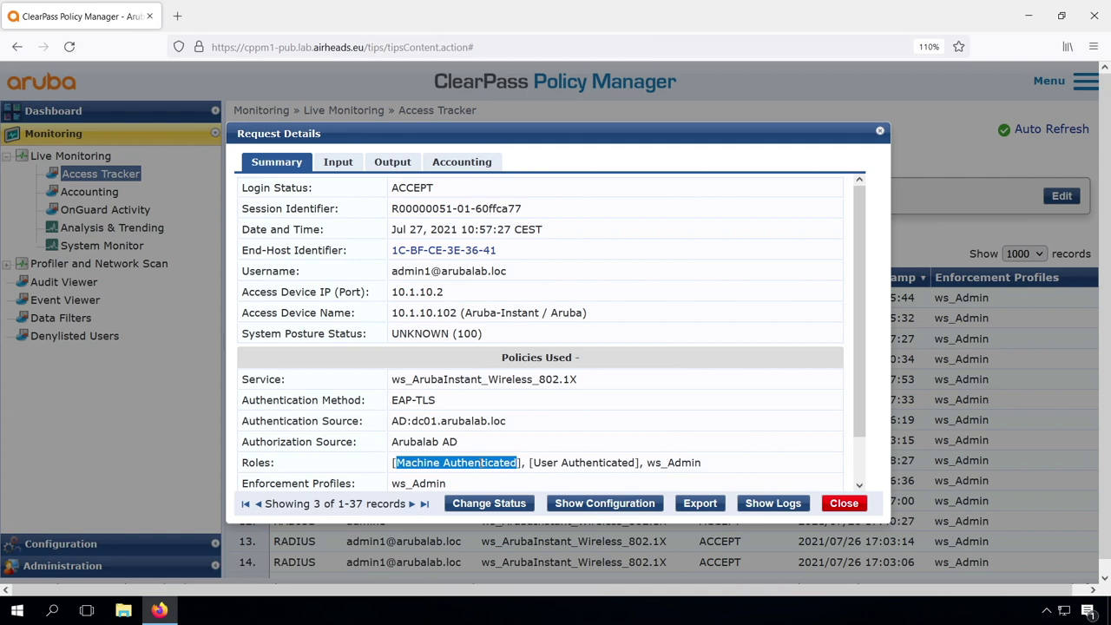
{"action": "left_click", "coordinate": [843, 503]}
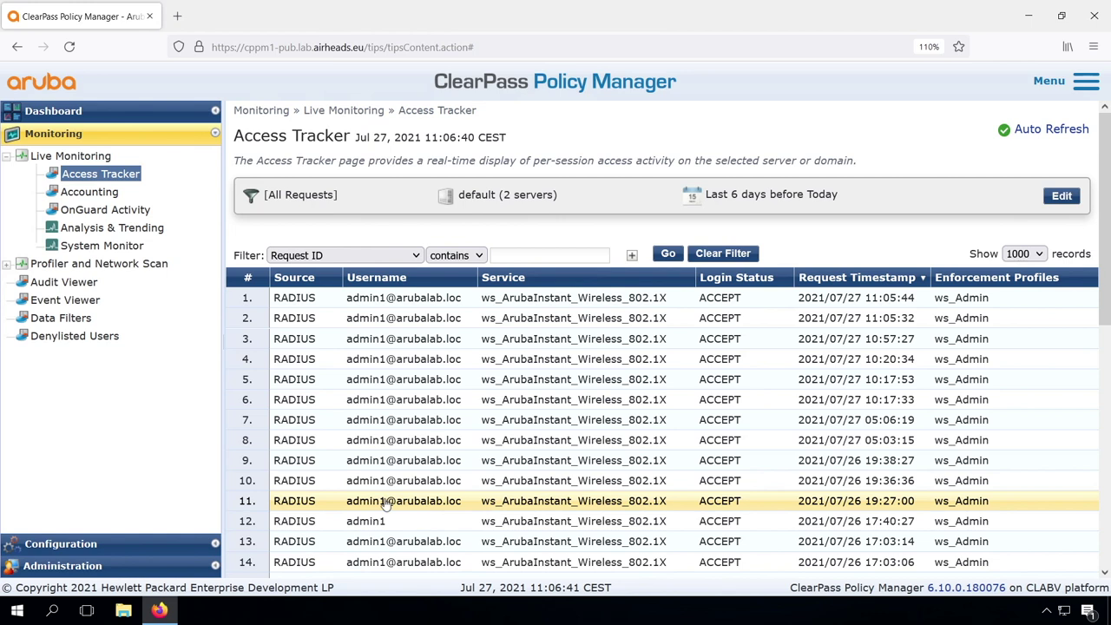
{"action": "scroll", "coordinate": [386, 505], "scroll_direction": "down", "scroll_amount": 2}
{"action": "scroll", "coordinate": [386, 505], "scroll_direction": "down", "scroll_amount": 4}
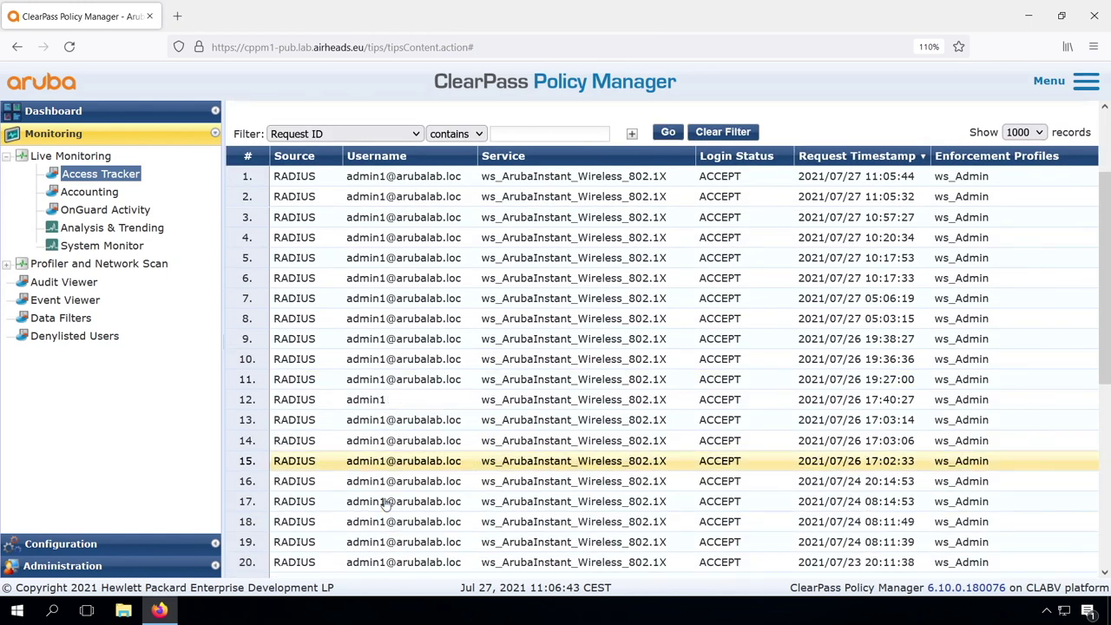
{"action": "scroll", "coordinate": [386, 505], "scroll_direction": "down", "scroll_amount": 6}
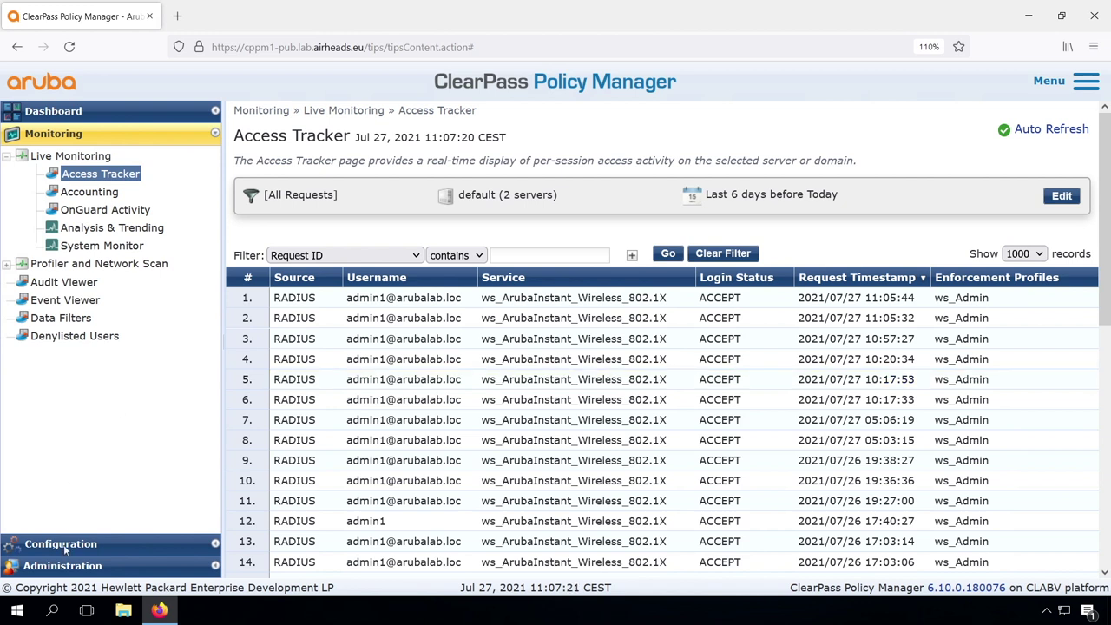
Step: Reopen the ws_ArubaInstant_Wireless_802.1X service, check its roles and enforcement, and open the rules of ws_Aruba_Instant_1X_enforcement for modification
{"action": "left_click", "coordinate": [63, 547]}
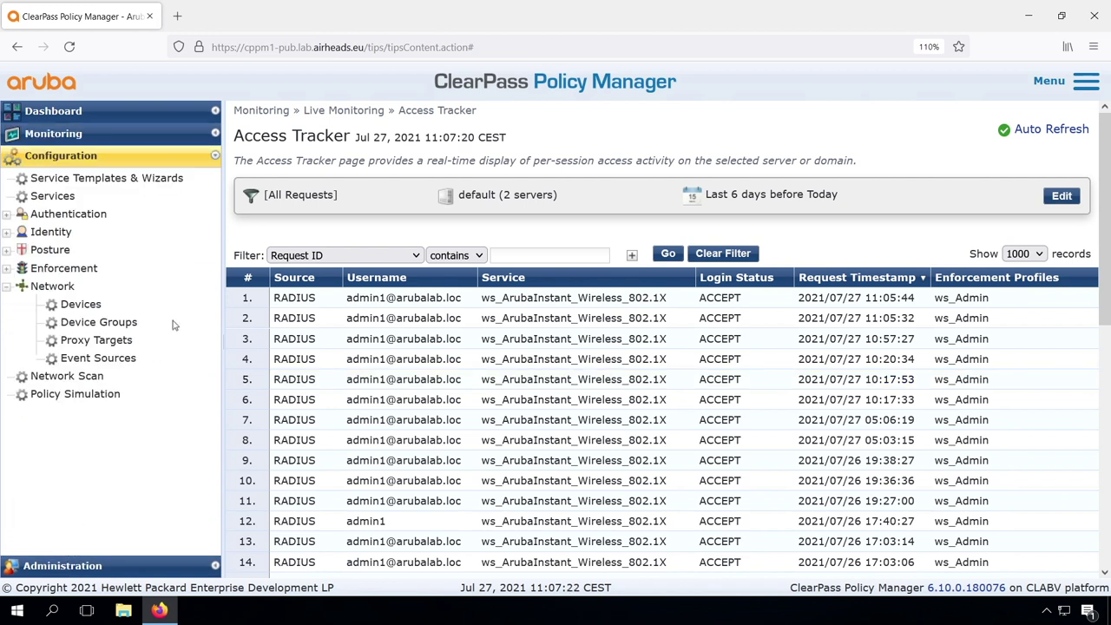
{"action": "left_click", "coordinate": [54, 196]}
{"action": "left_click", "coordinate": [408, 457]}
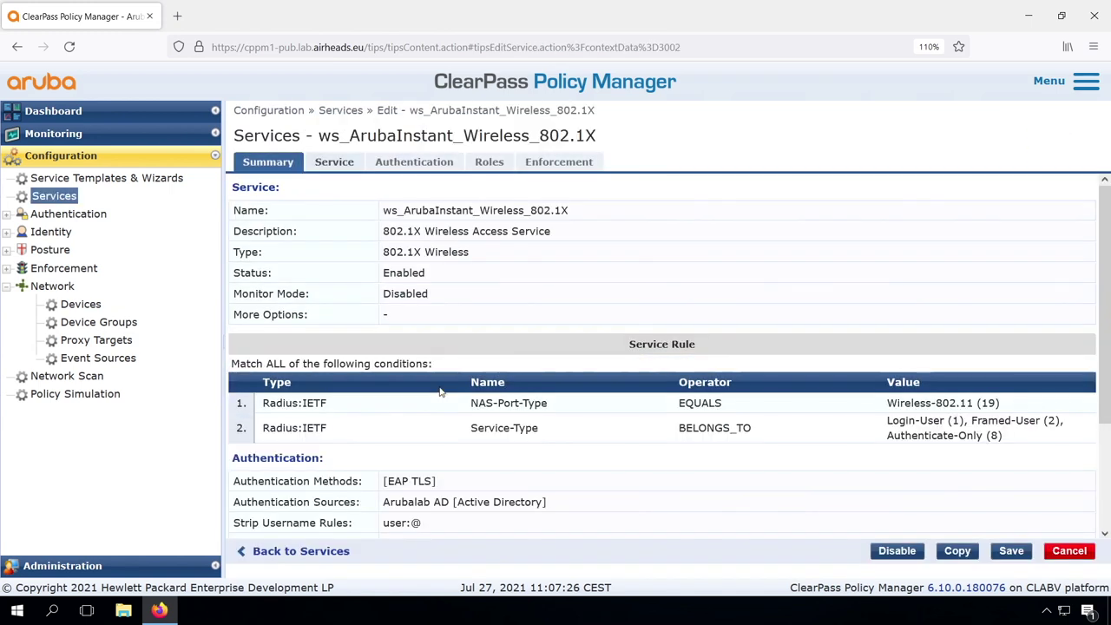
{"action": "left_click", "coordinate": [488, 163]}
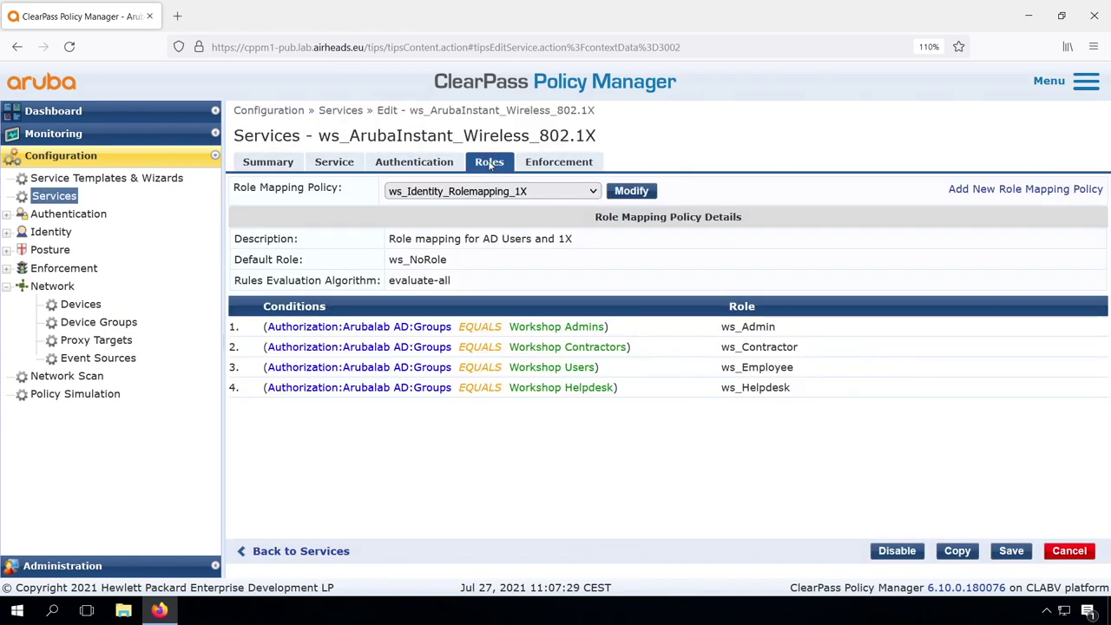
{"action": "left_click", "coordinate": [562, 165]}
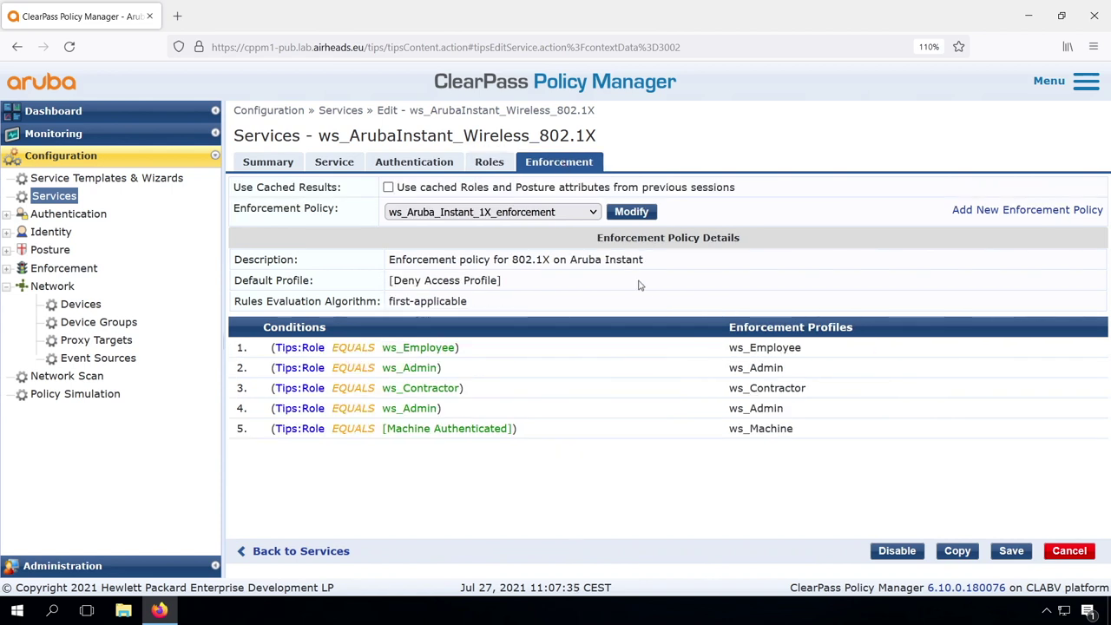
{"action": "left_click", "coordinate": [631, 214]}
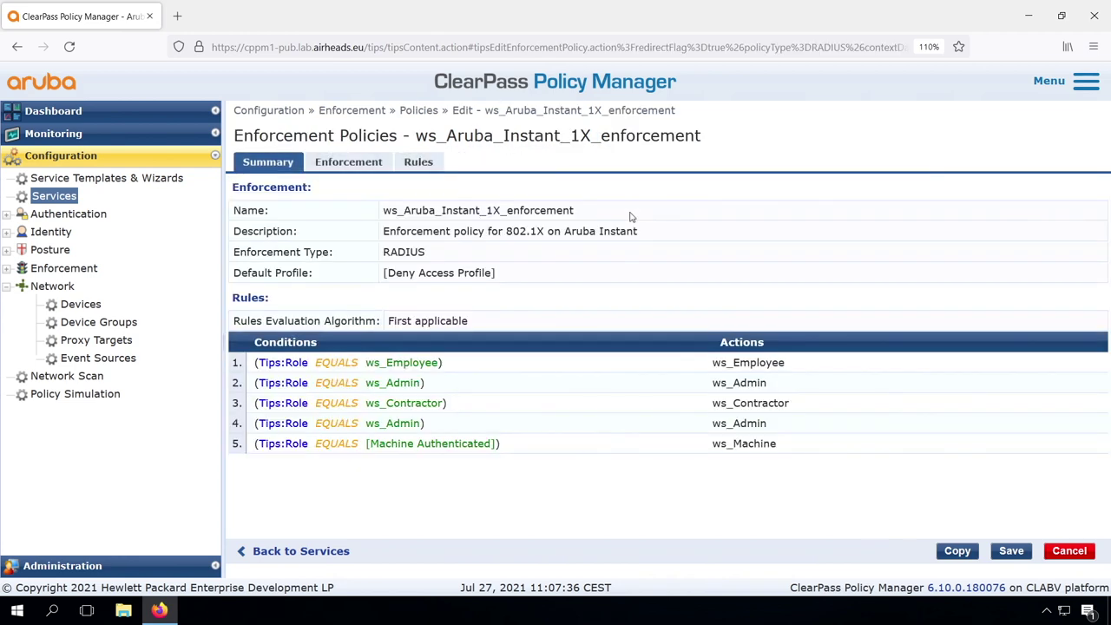
{"action": "left_click", "coordinate": [420, 165]}
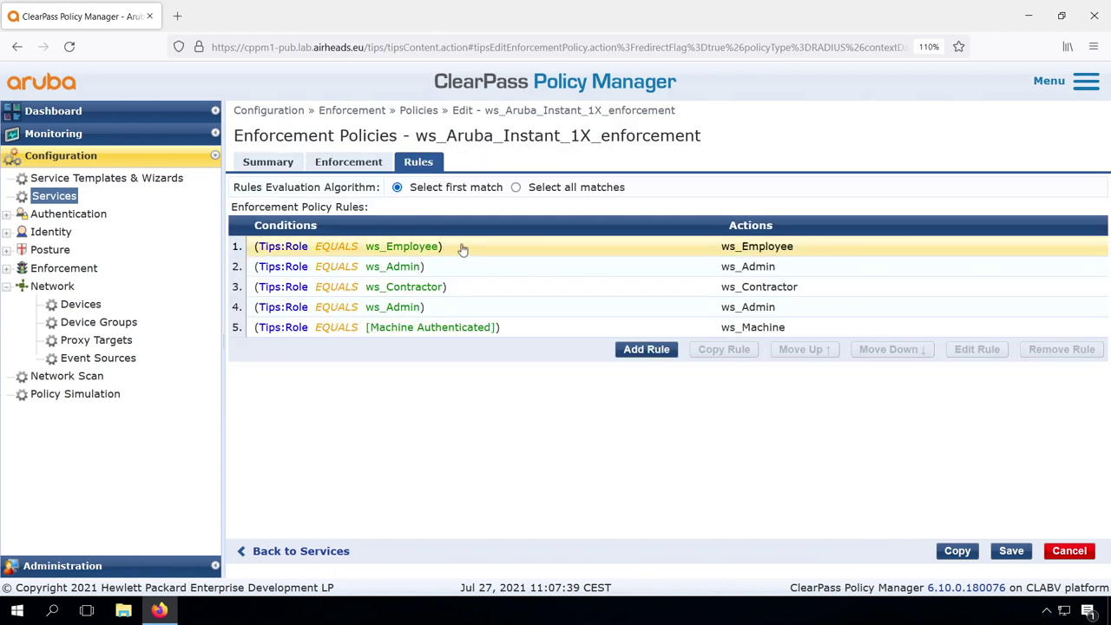
Step: Add the condition Tips:Role EQUALS [Machine Authenticated] to the ws_Employee enforcement rule and save the rule
{"action": "left_click", "coordinate": [475, 251]}
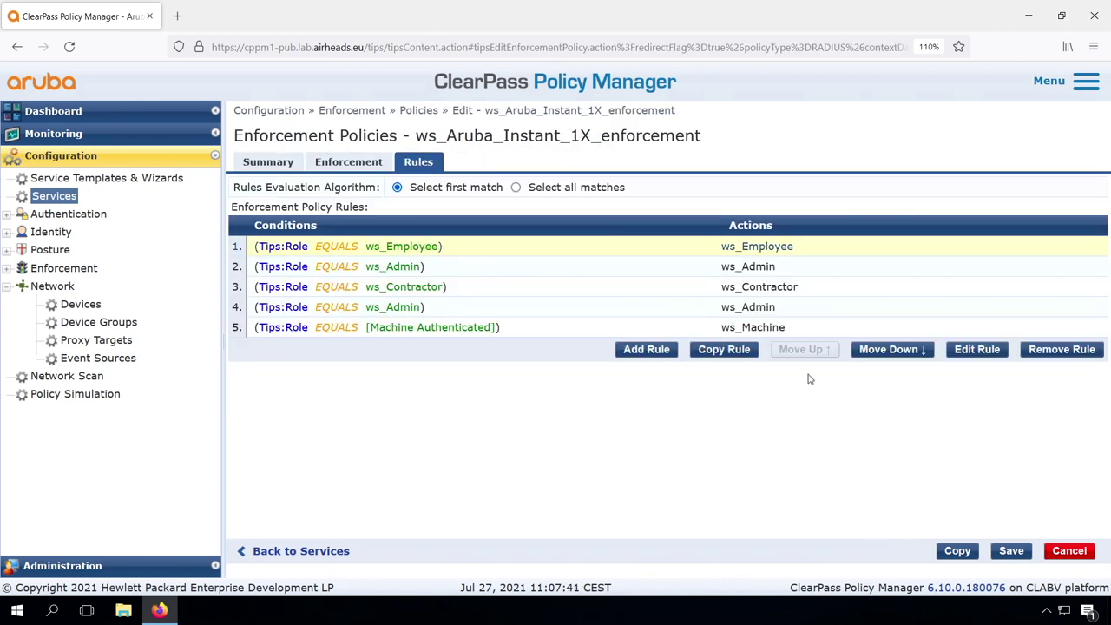
{"action": "left_click", "coordinate": [973, 350]}
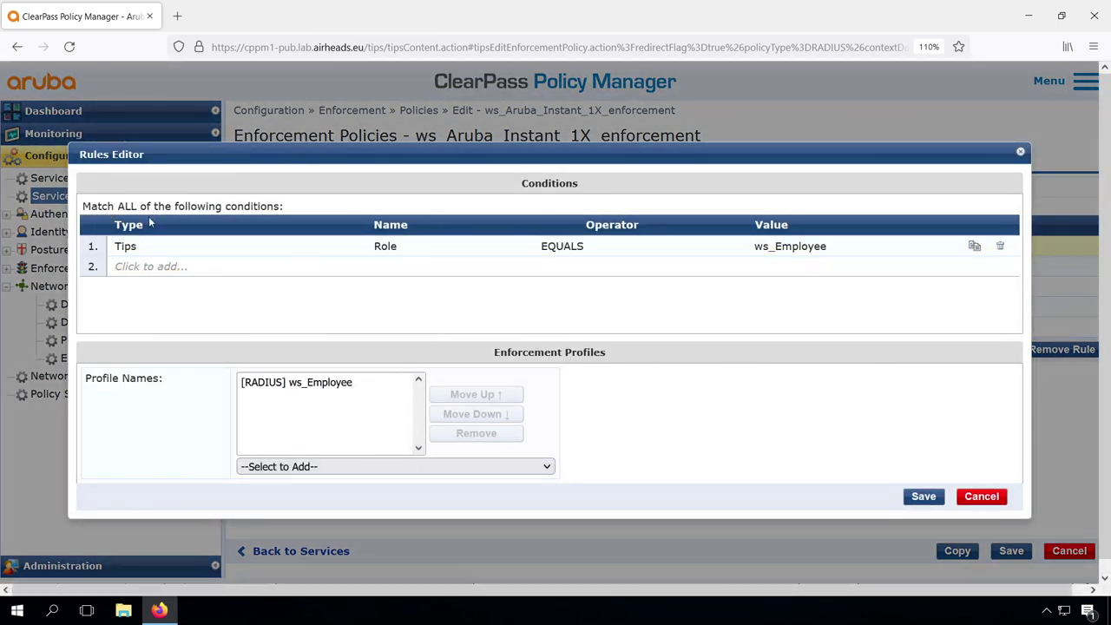
{"action": "left_click", "coordinate": [135, 270]}
{"action": "type", "text": "Tips"}
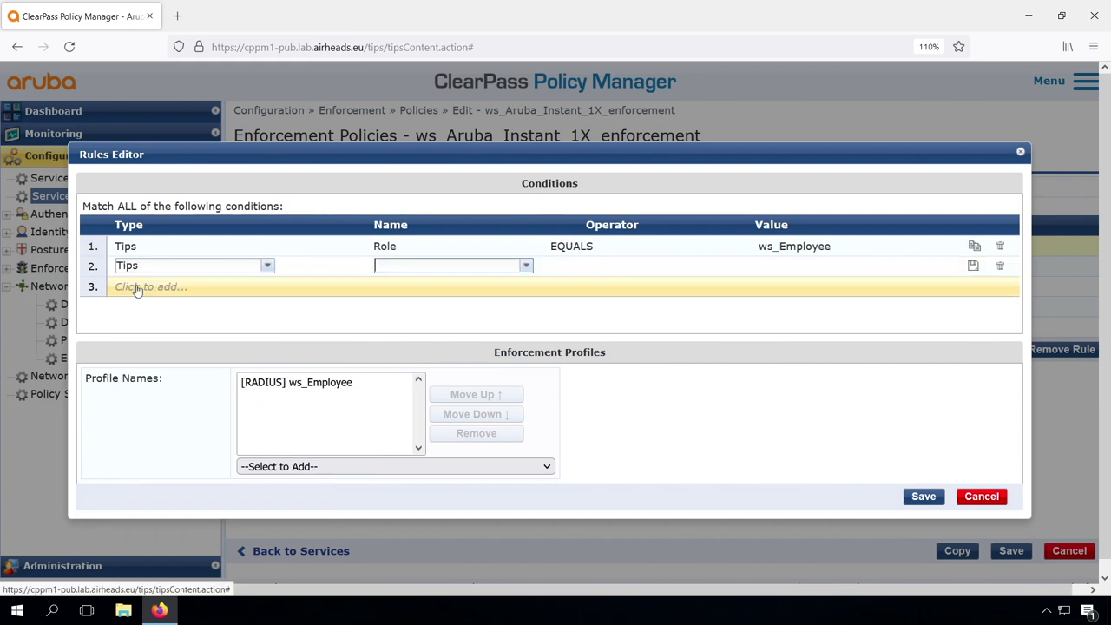
{"action": "key", "text": "Tab"}
{"action": "type", "text": "Rol"}
{"action": "key", "text": "Tab"}
{"action": "type", "text": "EQ"}
{"action": "key", "text": "Tab"}
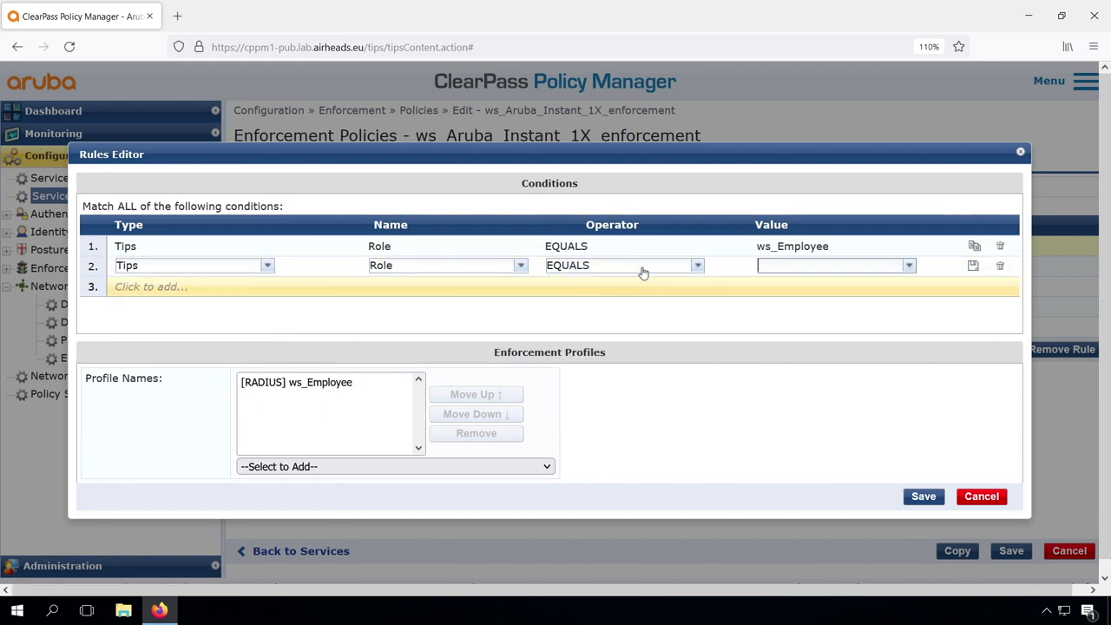
{"action": "type", "text": "mac"}
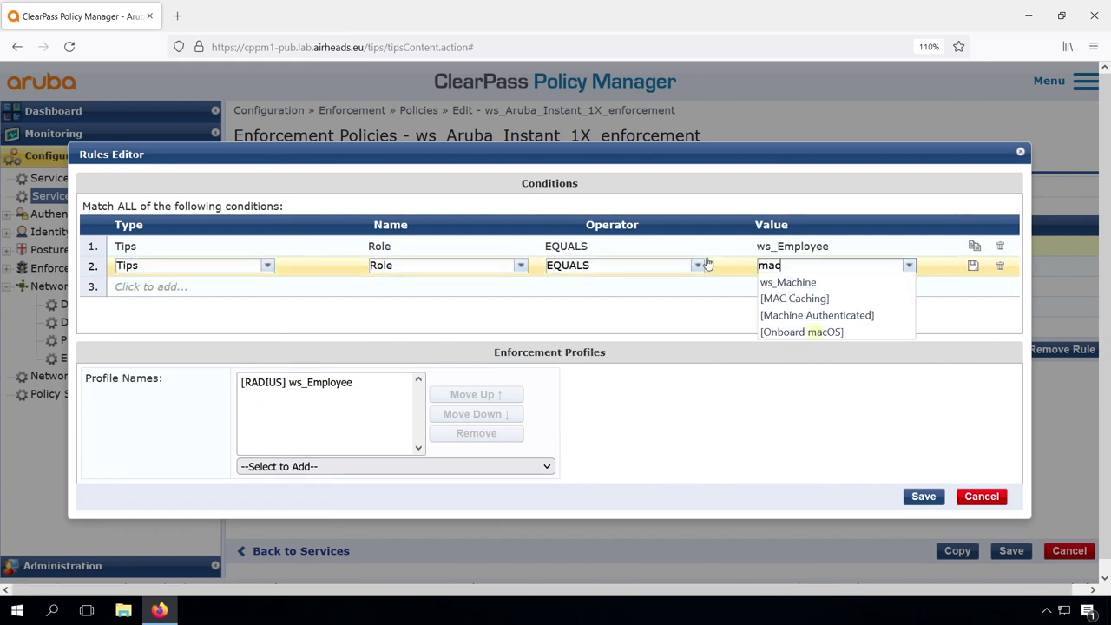
{"action": "left_click", "coordinate": [793, 317]}
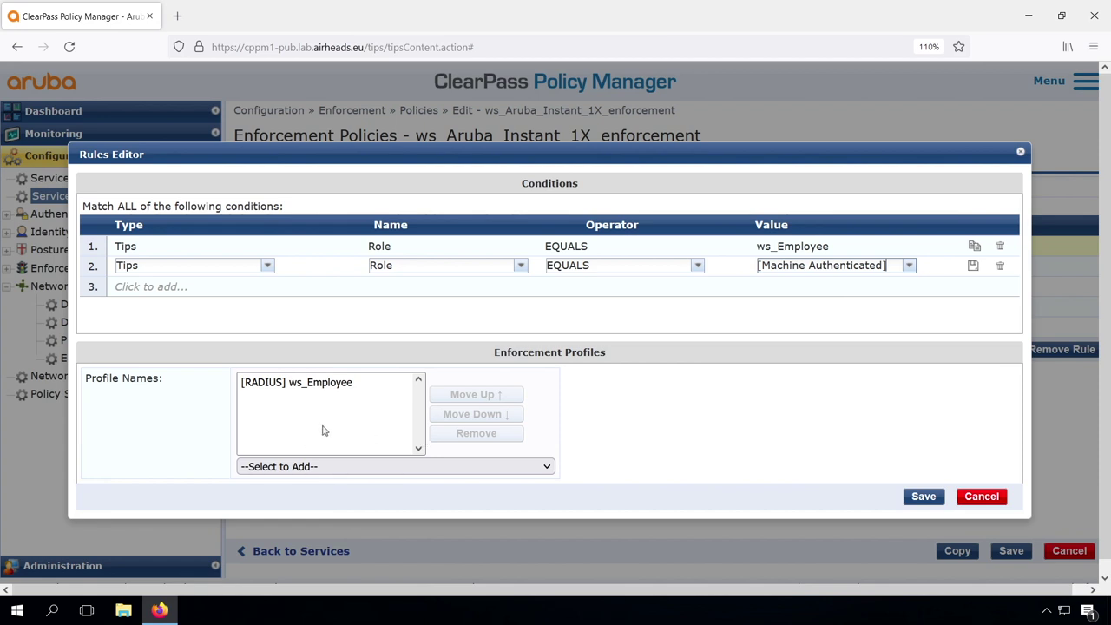
{"action": "left_click", "coordinate": [921, 496]}
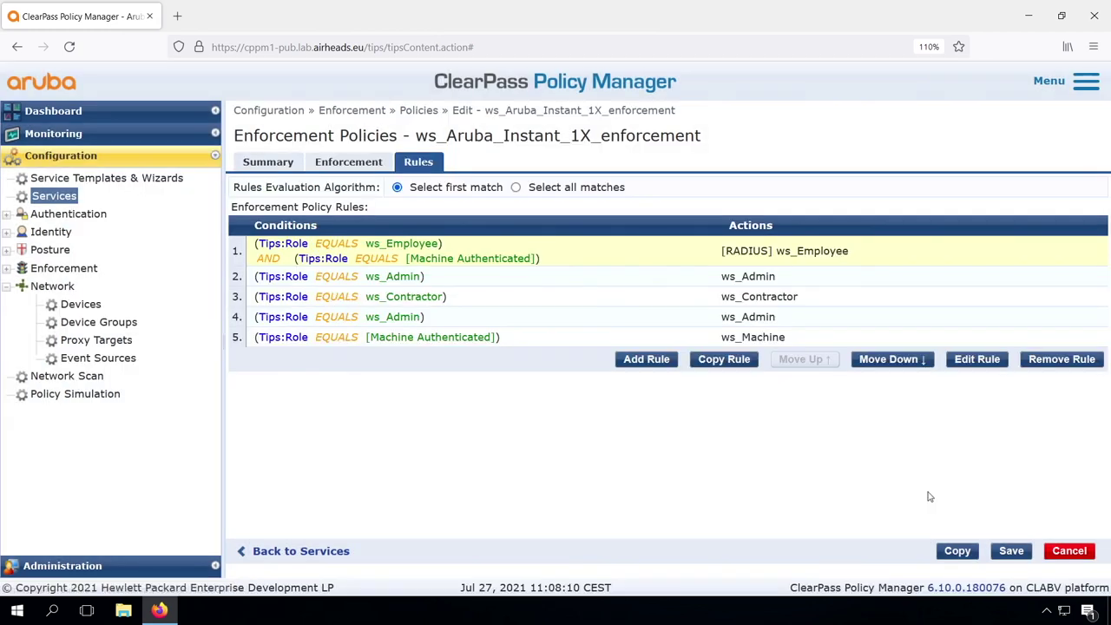
Step: Require Tips:Role EQUALS [Machine Authenticated] as an additional condition in the second rule, ws_Admin, and save the rule
{"action": "left_click", "coordinate": [499, 277]}
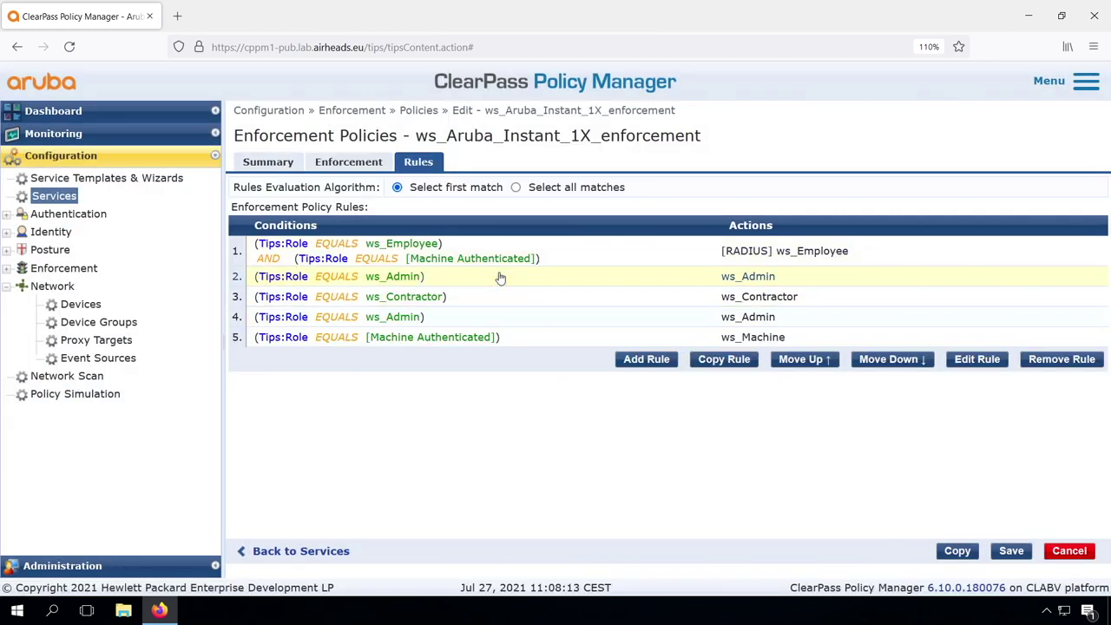
{"action": "left_click", "coordinate": [978, 361]}
{"action": "left_click", "coordinate": [154, 271]}
{"action": "type", "text": "tips"}
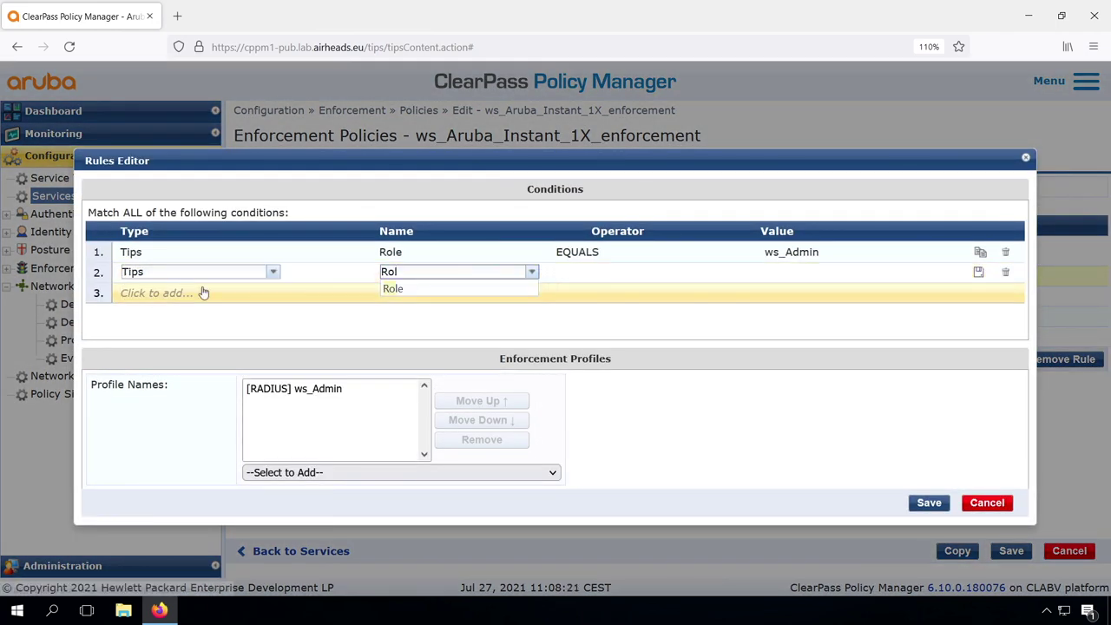
{"action": "left_click", "coordinate": [392, 288]}
{"action": "left_click", "coordinate": [619, 272]}
{"action": "left_click", "coordinate": [824, 271]}
{"action": "left_click", "coordinate": [928, 502]}
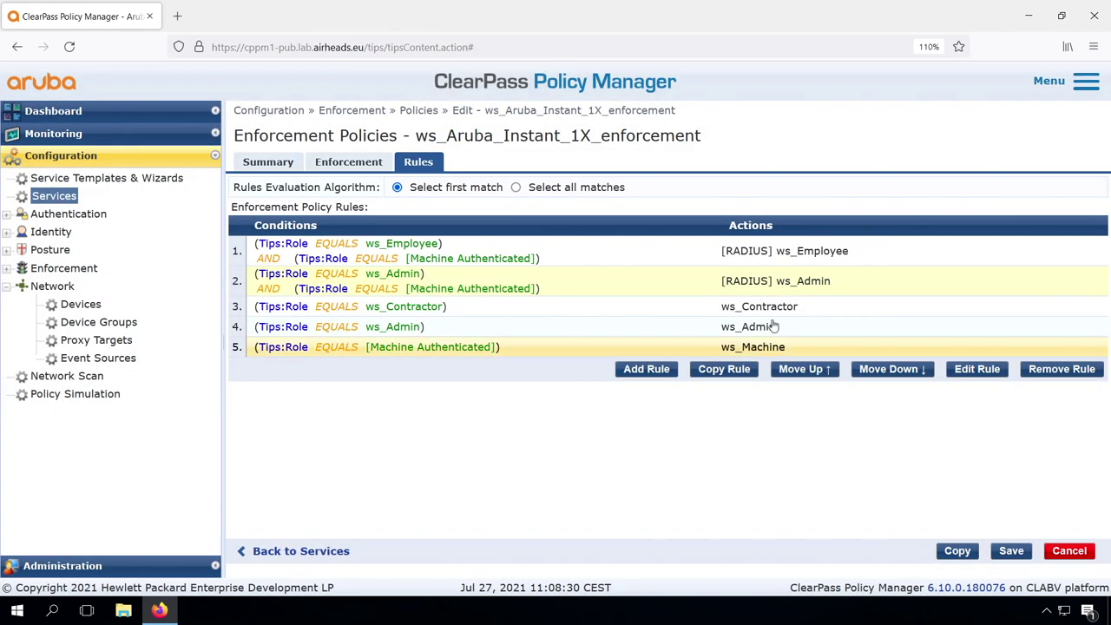
Step: Add the condition Tips:Role EQUALS [Machine Authenticated] to the ws_Contractor enforcement rule and save the rule
{"action": "left_click", "coordinate": [774, 306]}
{"action": "left_click", "coordinate": [976, 369]}
{"action": "left_click", "coordinate": [156, 271]}
{"action": "left_click", "coordinate": [200, 271]}
{"action": "left_click", "coordinate": [456, 272]}
{"action": "left_click", "coordinate": [392, 288]}
{"action": "left_click", "coordinate": [578, 272]}
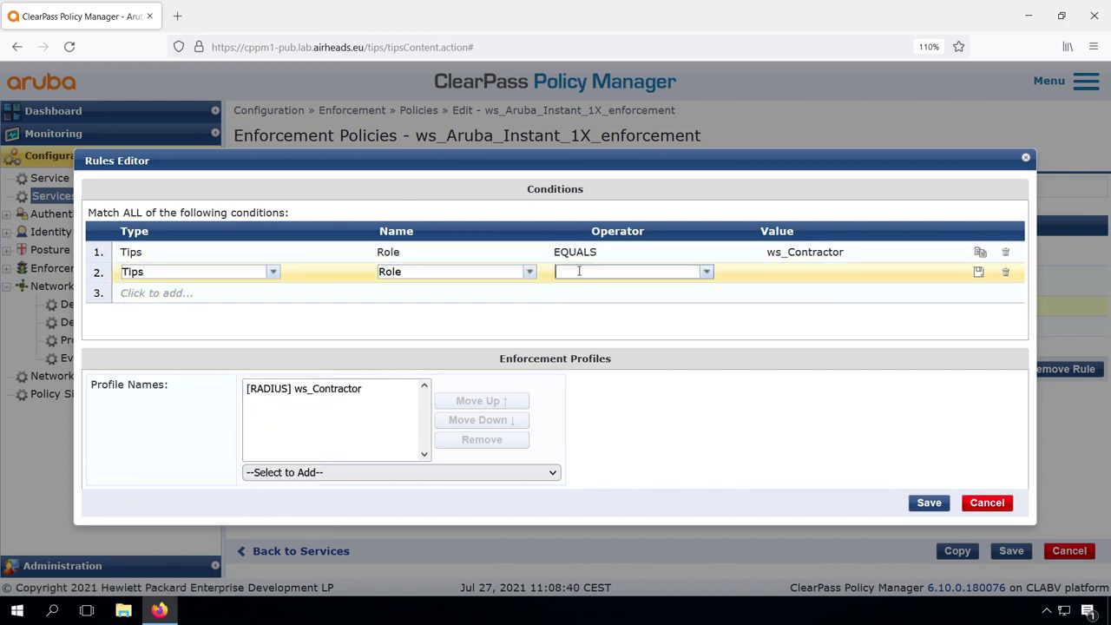
{"action": "left_click", "coordinate": [607, 282]}
{"action": "left_click", "coordinate": [769, 272]}
{"action": "type", "text": "mac"}
{"action": "left_click", "coordinate": [830, 320]}
{"action": "left_click", "coordinate": [929, 502]}
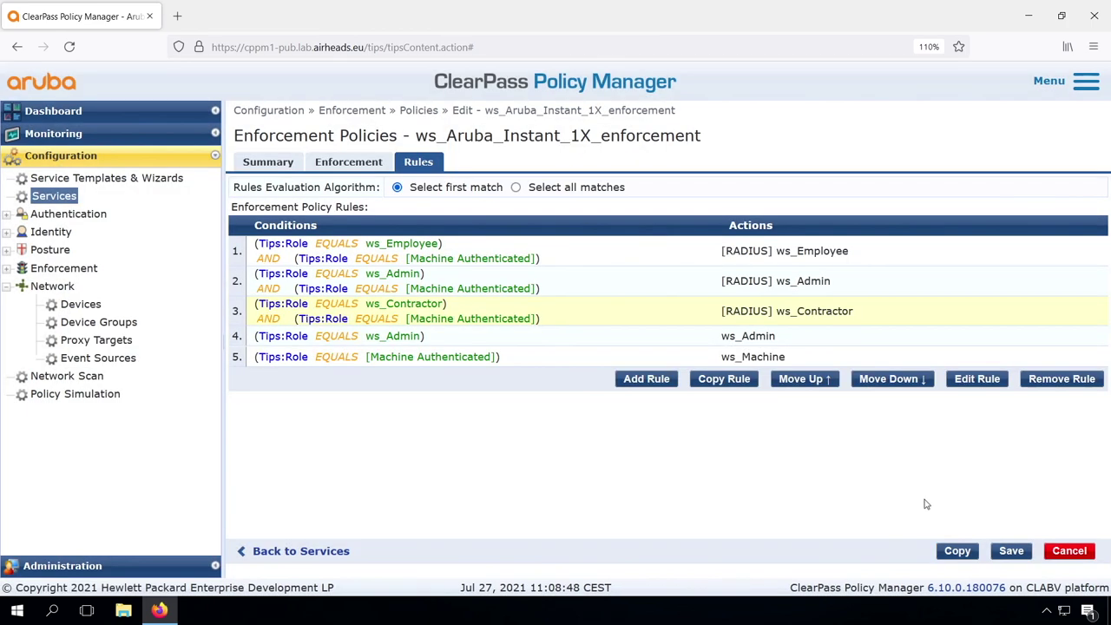
Step: Add the condition Tips:Role EQUALS [Machine Authenticated] to the fourth rule, the other ws_Admin entry, and save the rule
{"action": "left_click", "coordinate": [976, 379]}
{"action": "left_click", "coordinate": [322, 275]}
{"action": "left_click", "coordinate": [409, 272]}
{"action": "left_click", "coordinate": [411, 297]}
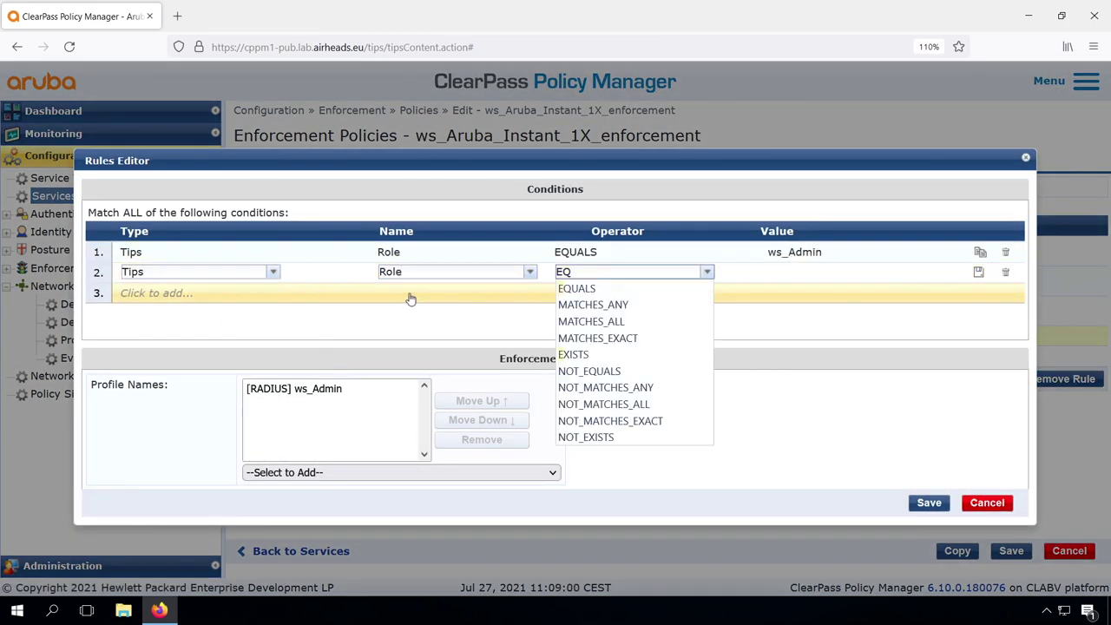
{"action": "left_click", "coordinate": [576, 288]}
{"action": "left_click", "coordinate": [769, 272]}
{"action": "type", "text": "mac"}
{"action": "left_click", "coordinate": [830, 320]}
{"action": "left_click", "coordinate": [929, 503]}
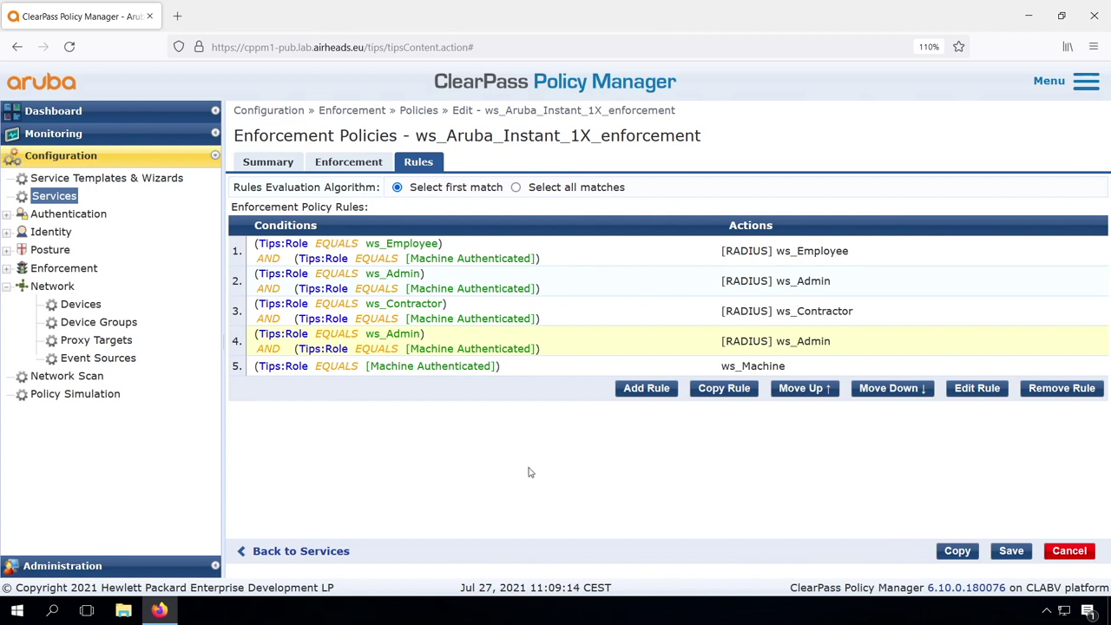
Step: Check the default profile and the rules of ws_Aruba_Instant_1X_enforcement, and save the policy
{"action": "left_click", "coordinate": [349, 164]}
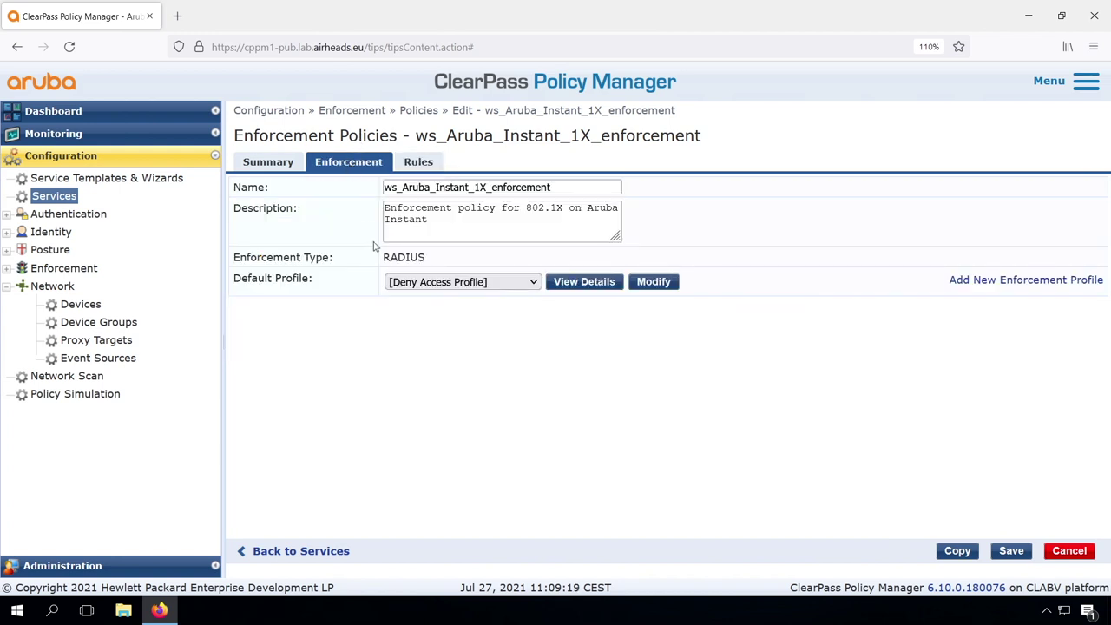
{"action": "left_click", "coordinate": [417, 164]}
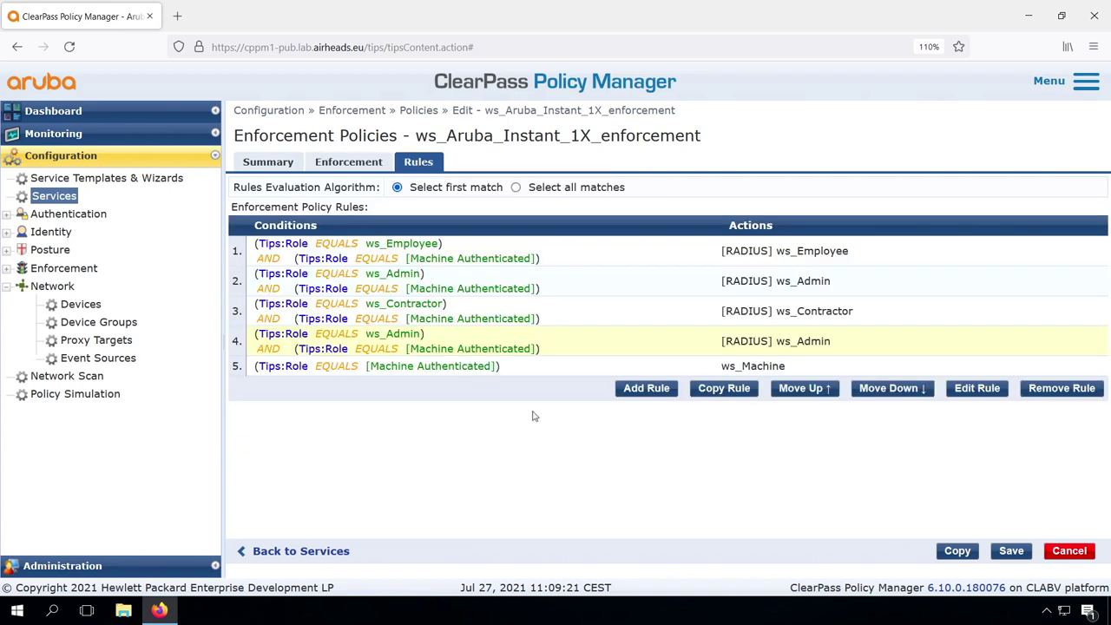
{"action": "left_click", "coordinate": [1009, 550]}
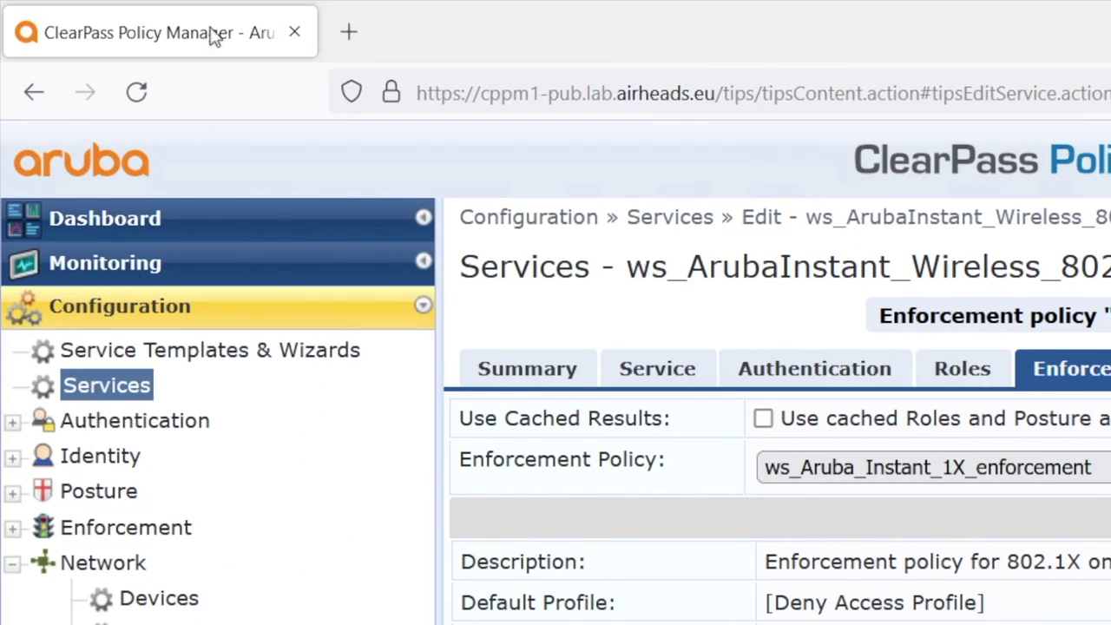
Step: Duplicate the ClearPass browser tab and open the Access Tracker in the copy
{"action": "right_click", "coordinate": [215, 37]}
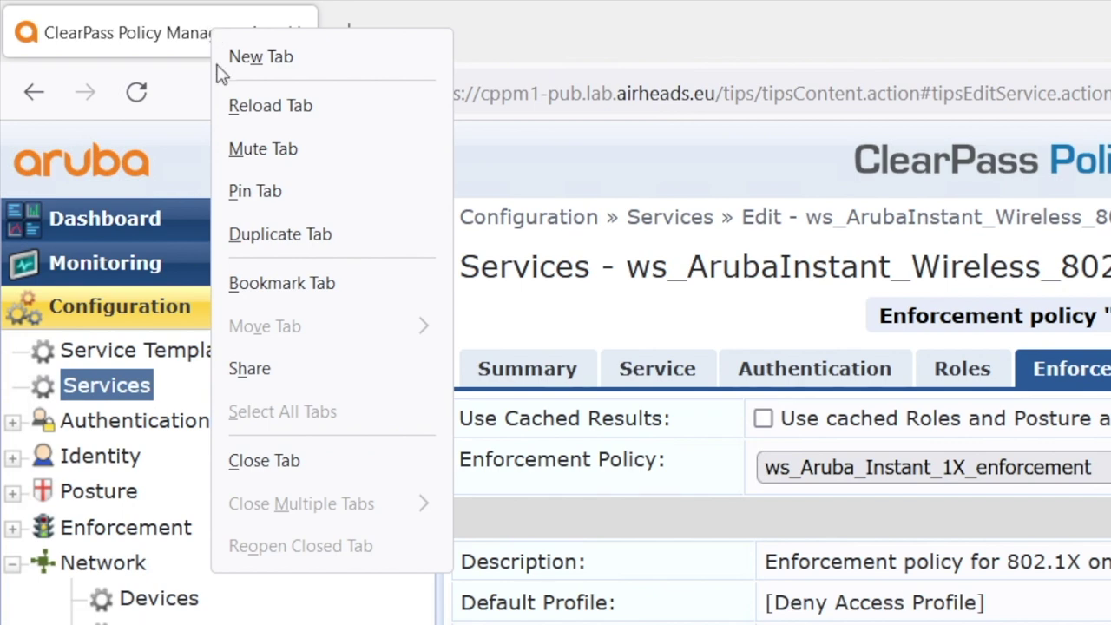
{"action": "left_click", "coordinate": [268, 234]}
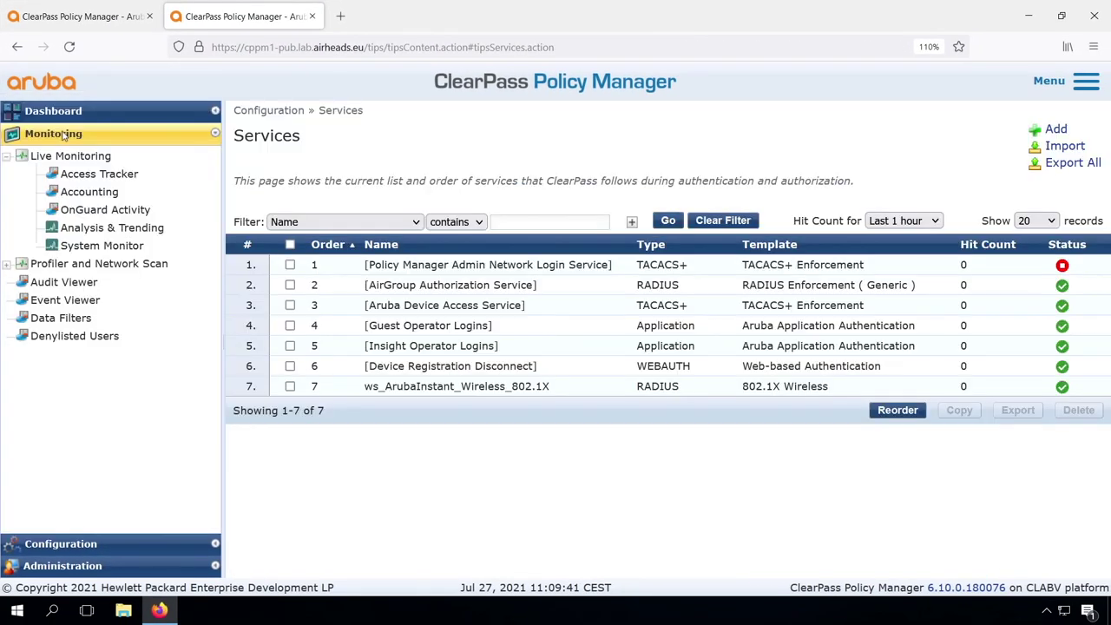
{"action": "left_click", "coordinate": [87, 174]}
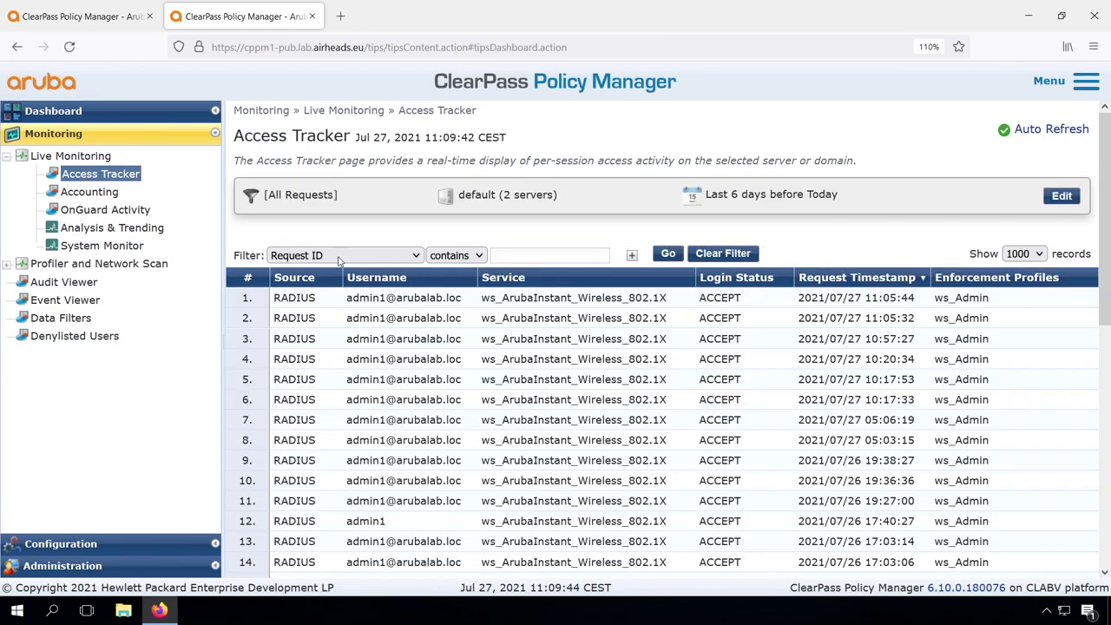
Step: Terminate the newest request's wireless session with the ArubaOS Wireless Terminate Session RADIUS dynamic authorization and close its details
{"action": "left_click", "coordinate": [578, 298]}
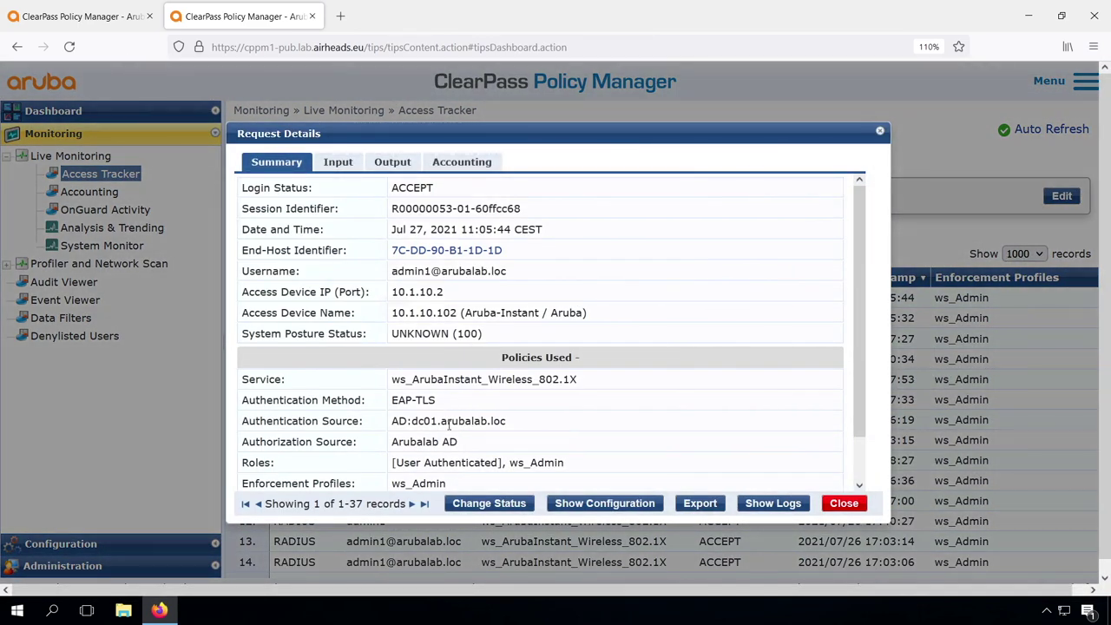
{"action": "left_click", "coordinate": [489, 503]}
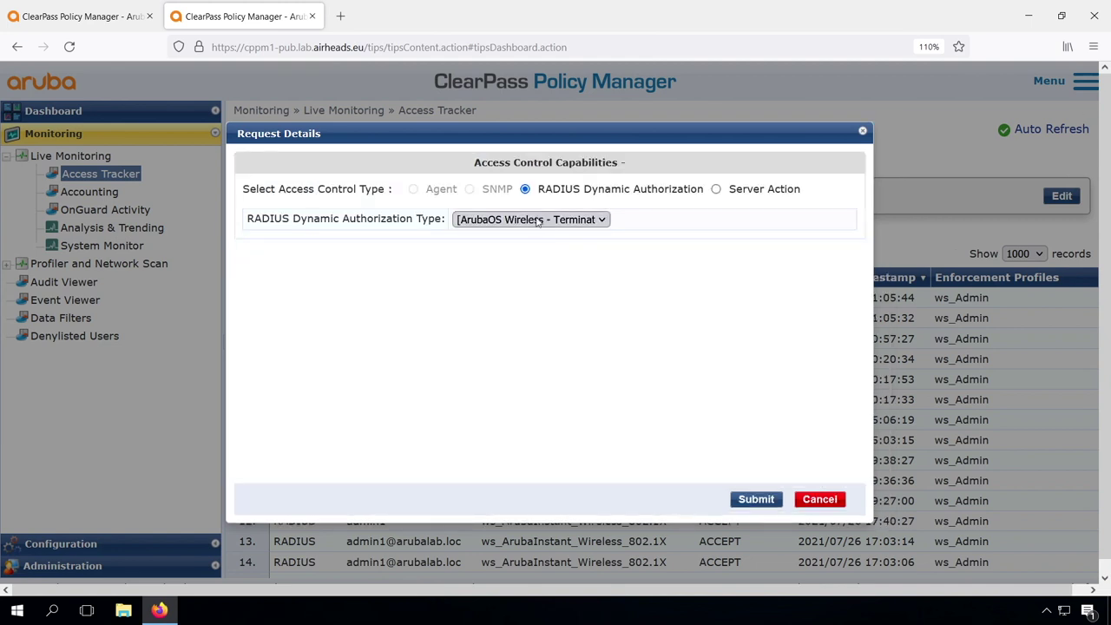
{"action": "left_click", "coordinate": [757, 501]}
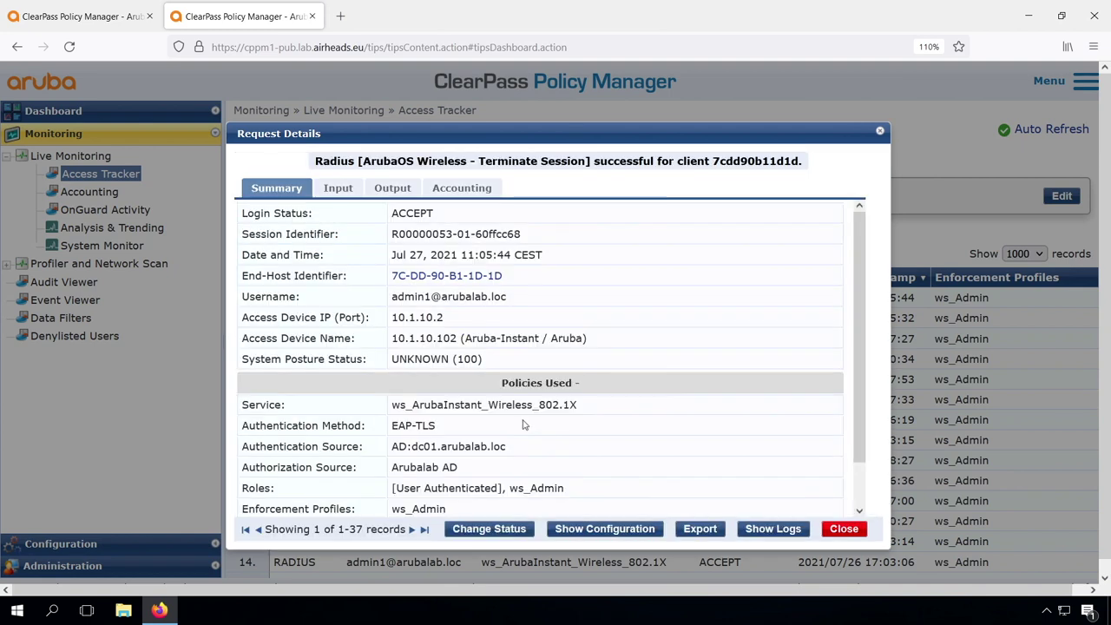
{"action": "left_click", "coordinate": [843, 528]}
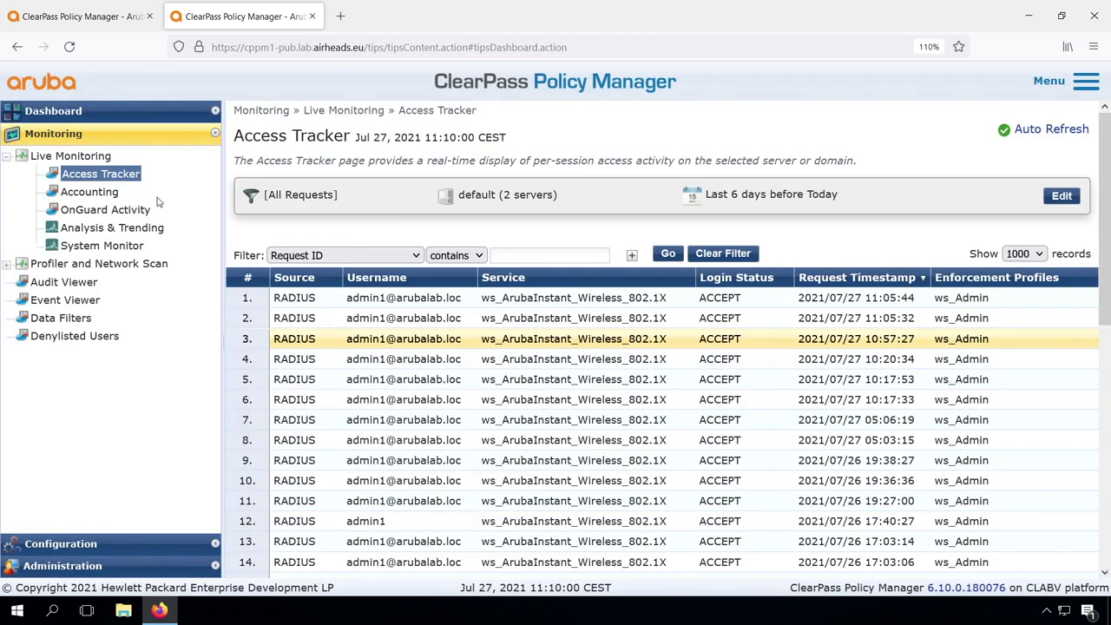
Step: Refresh the Access Tracker and examine the login status, roles and enforcement profile of the newest request
{"action": "left_click", "coordinate": [101, 174]}
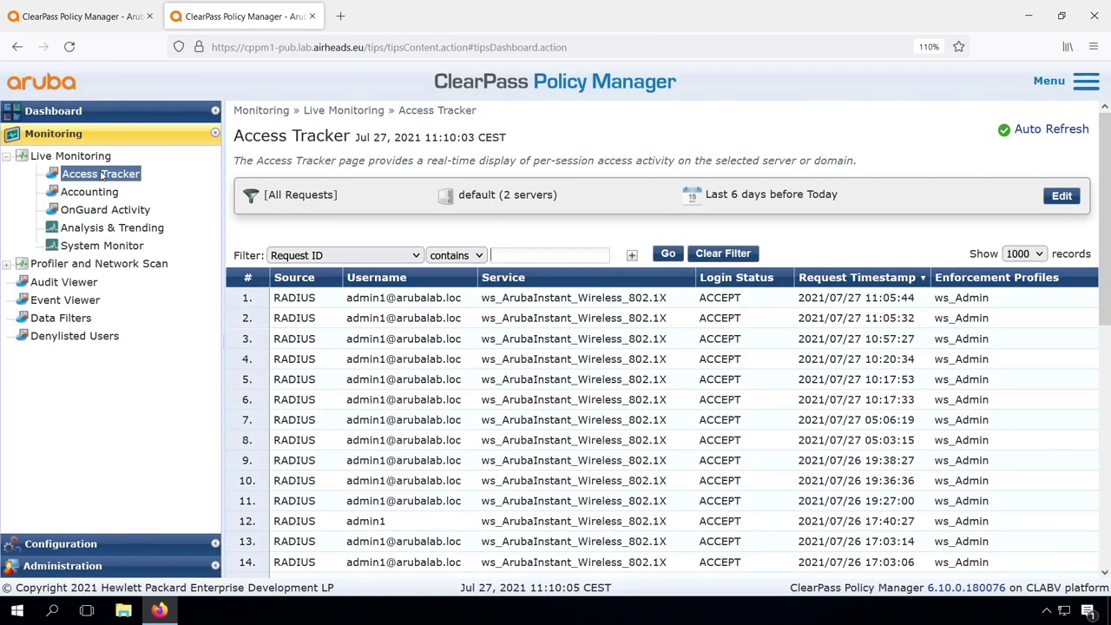
{"action": "left_click", "coordinate": [111, 176]}
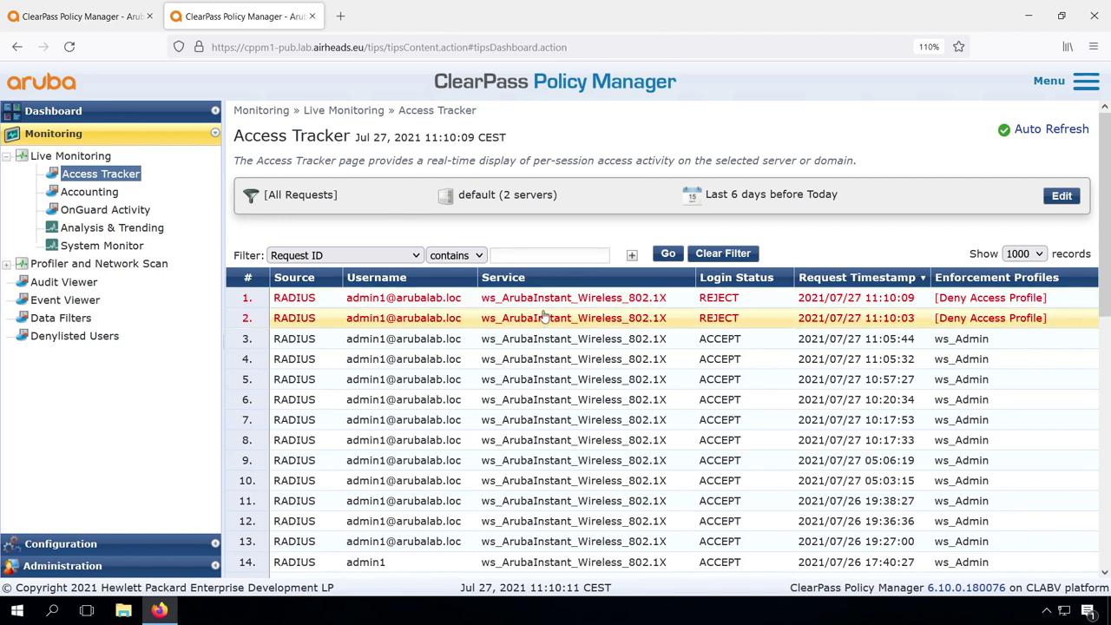
{"action": "left_click", "coordinate": [588, 304]}
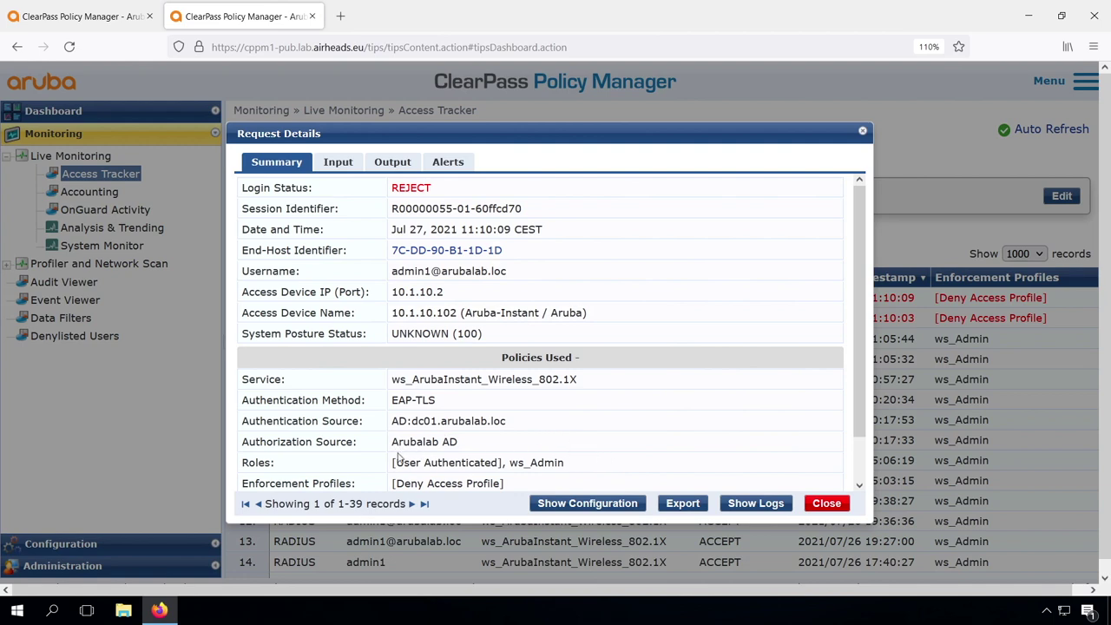
{"action": "left_click", "coordinate": [827, 504]}
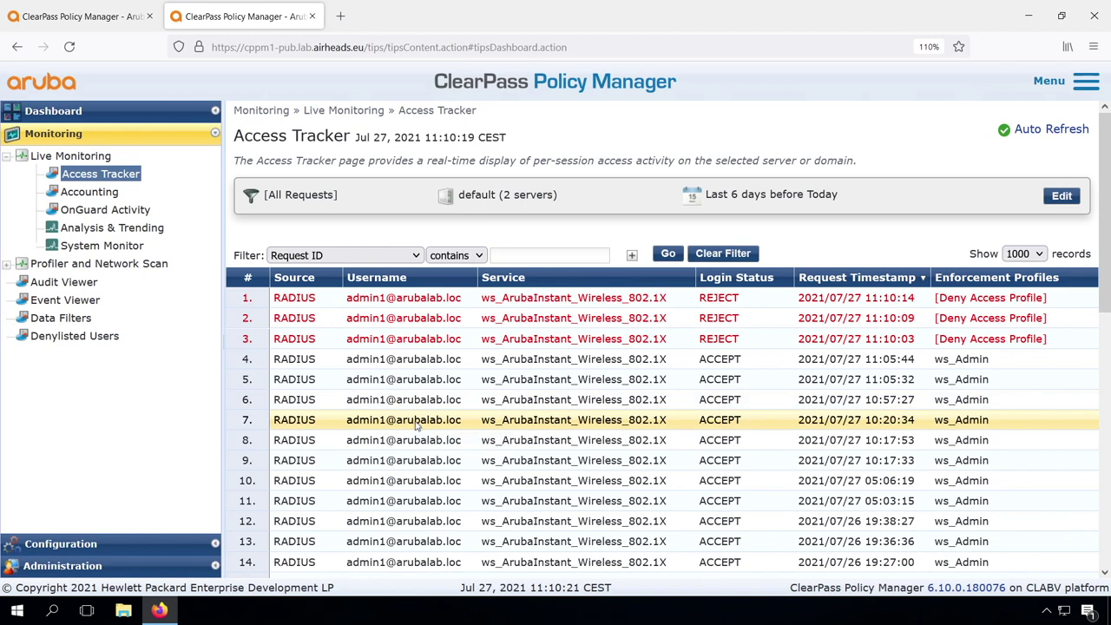
Step: Terminate the wireless session of the 10:20:34 request through RADIUS dynamic authorization and check the roles in the 10:57:27 request
{"action": "left_click", "coordinate": [415, 420]}
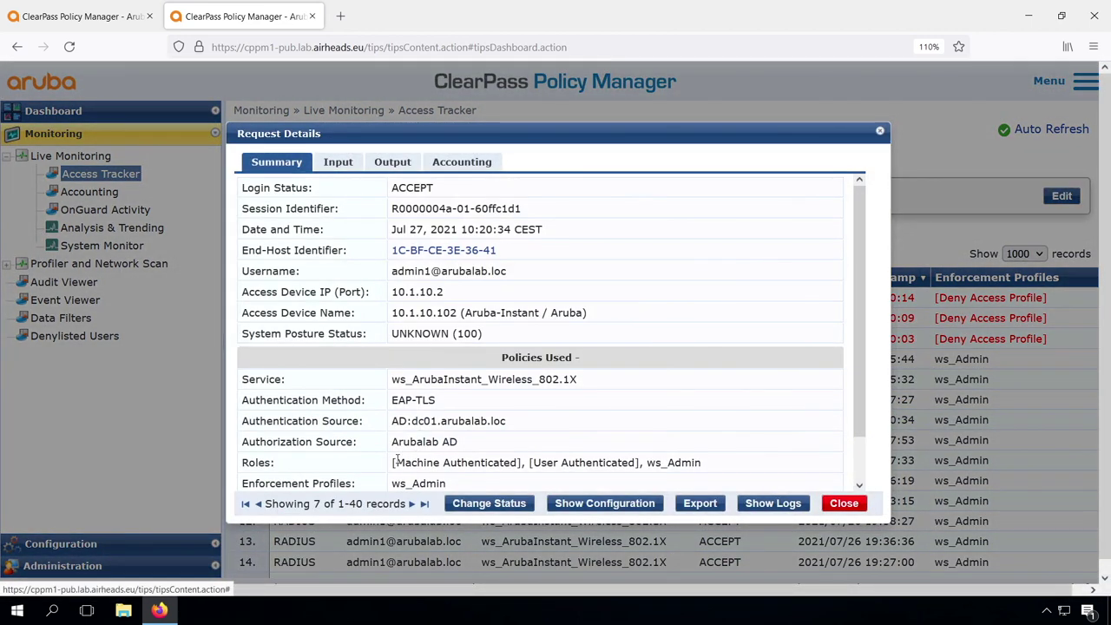
{"action": "left_click", "coordinate": [489, 503]}
{"action": "left_click", "coordinate": [755, 498]}
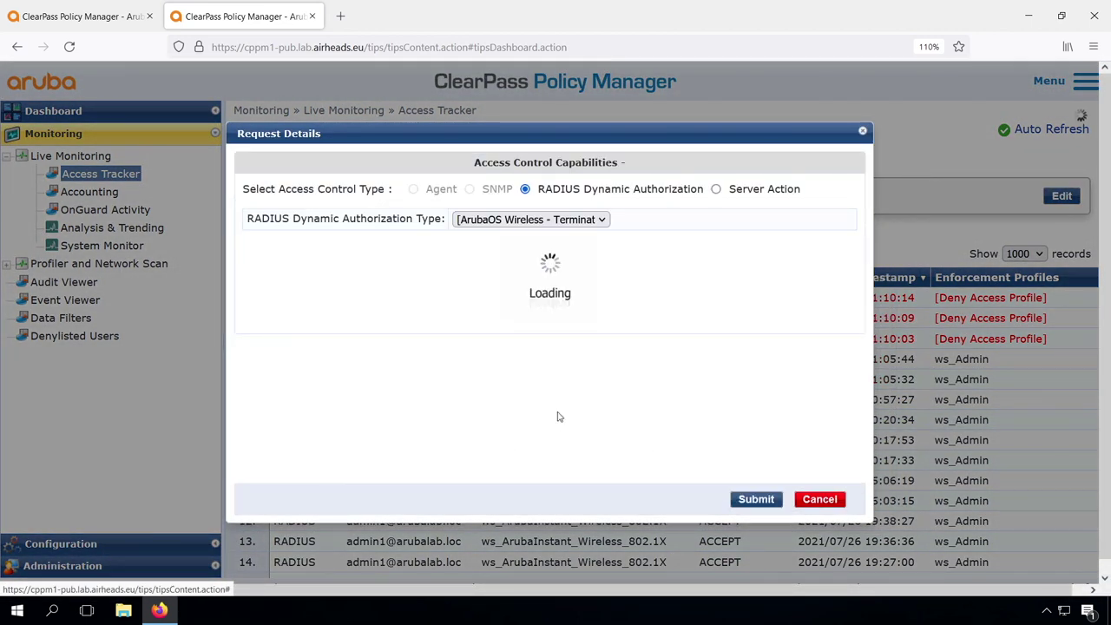
{"action": "left_click", "coordinate": [844, 528]}
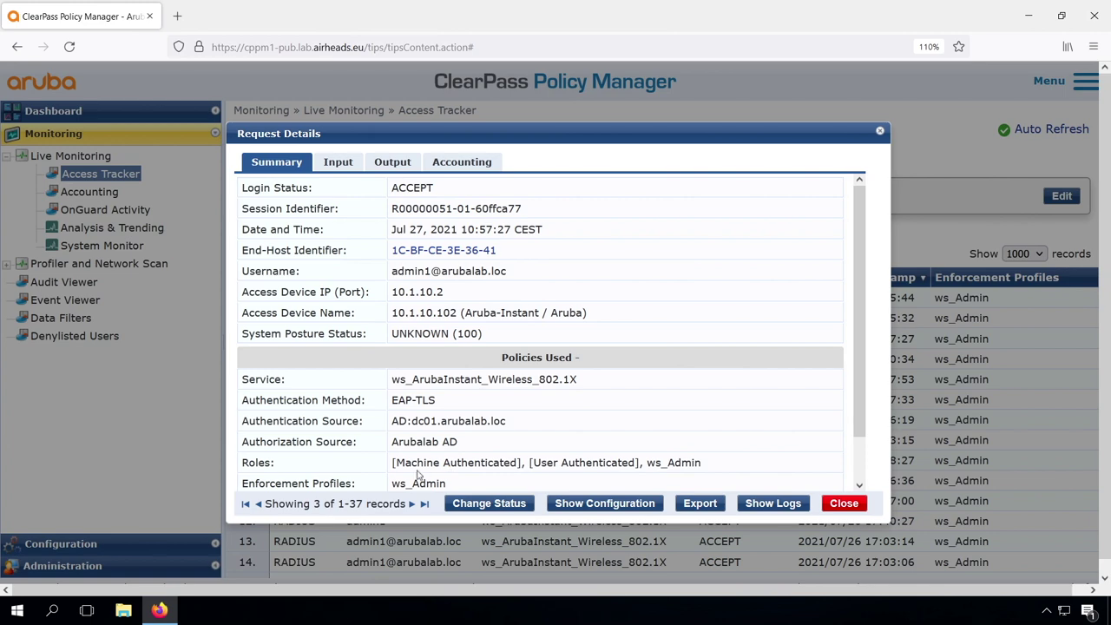
{"action": "left_click_drag", "start_coordinate": [396, 462], "coordinate": [518, 462]}
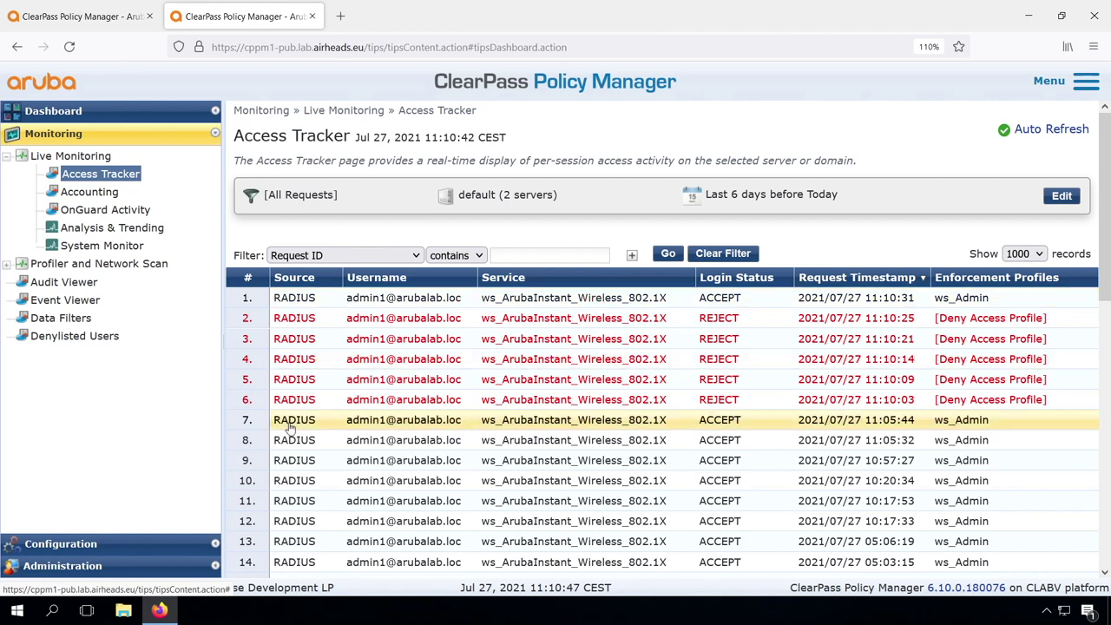
Step: Start a new enforcement profile named ws_BYOD with the description "Return the BYOD Aruba-User-Role"
{"action": "left_click", "coordinate": [61, 543]}
{"action": "left_click", "coordinate": [81, 303]}
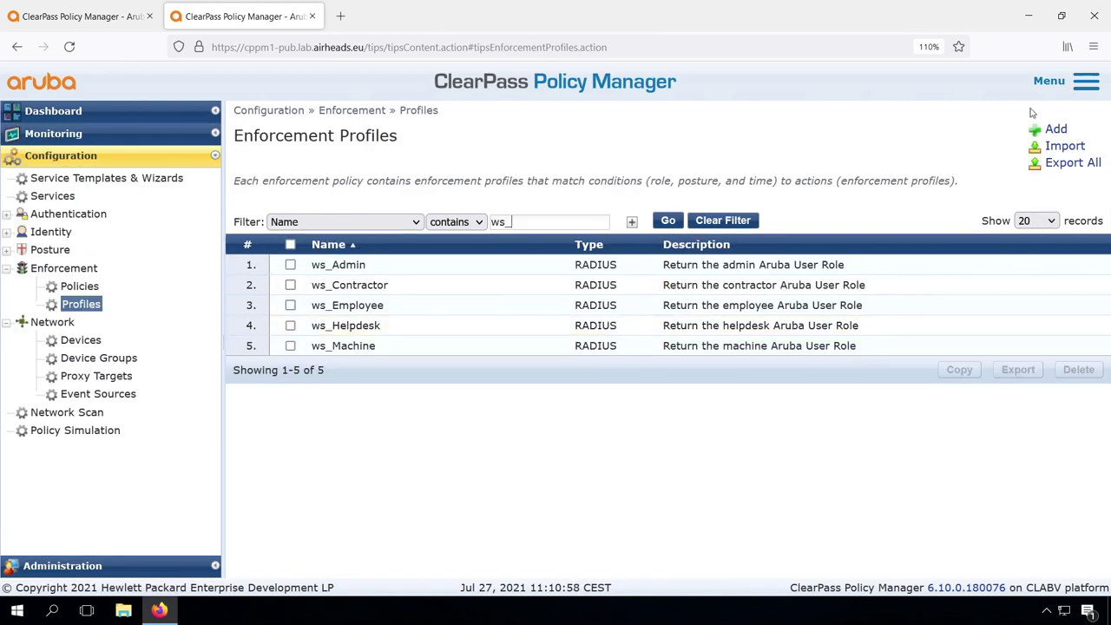
{"action": "left_click", "coordinate": [1055, 128]}
{"action": "left_click", "coordinate": [550, 215]}
{"action": "type", "text": "ws_BYOD"}
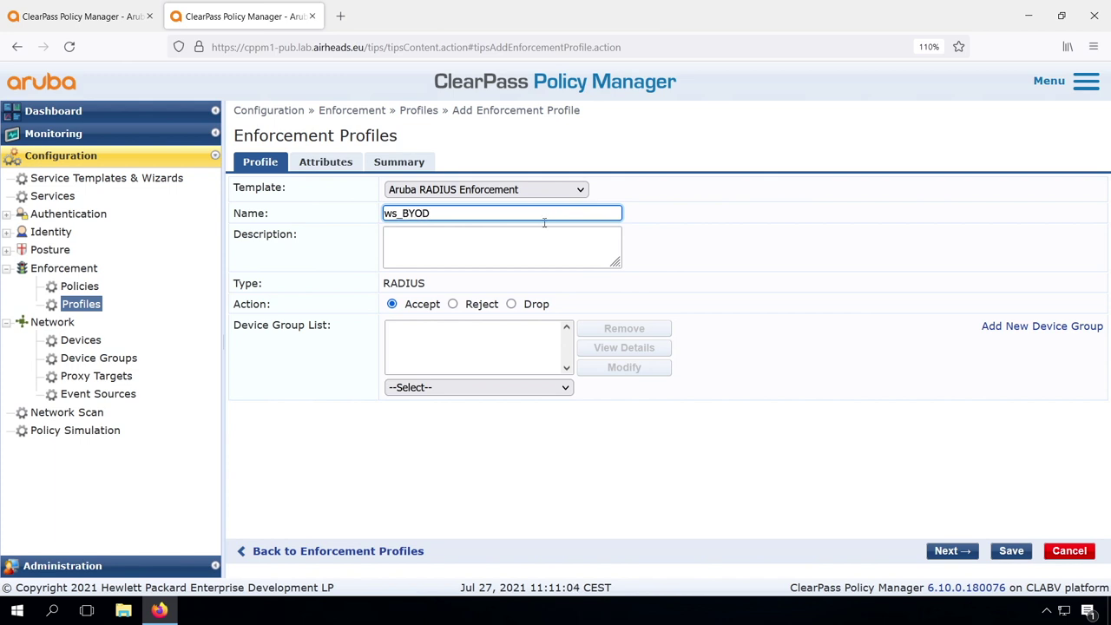
{"action": "left_click", "coordinate": [534, 233]}
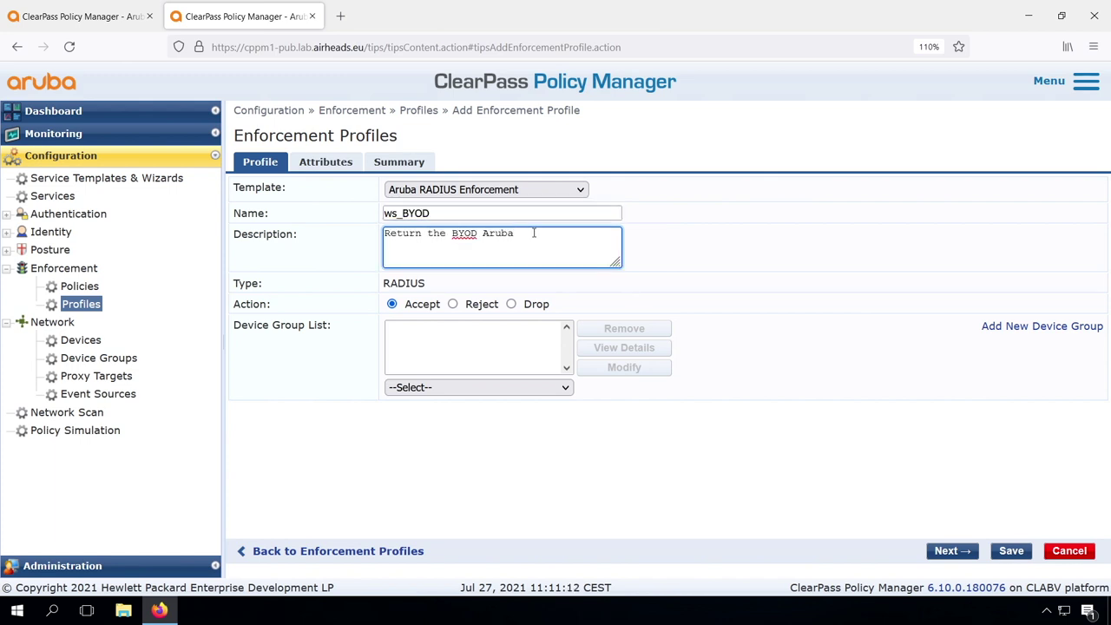
{"action": "type", "text": "Return the BYOD Aruba-User-Role"}
Step: Set the profile's Aruba-User-Role attribute to BYOD and save the profile
{"action": "left_click", "coordinate": [328, 161]}
{"action": "left_click", "coordinate": [768, 206]}
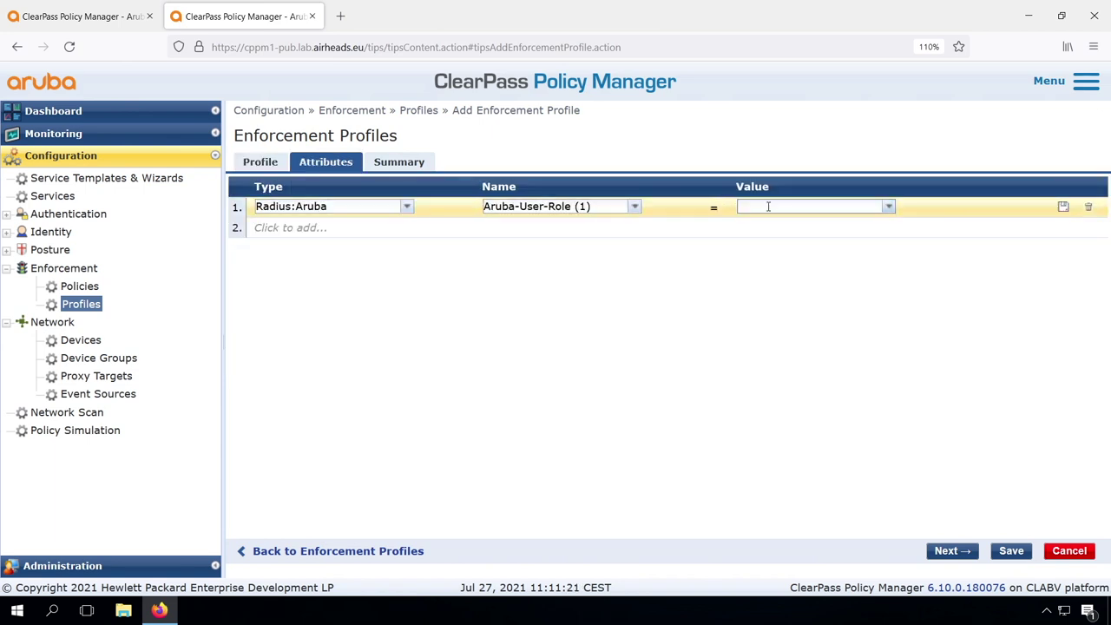
{"action": "left_click", "coordinate": [768, 206]}
{"action": "type", "text": "BYOD"}
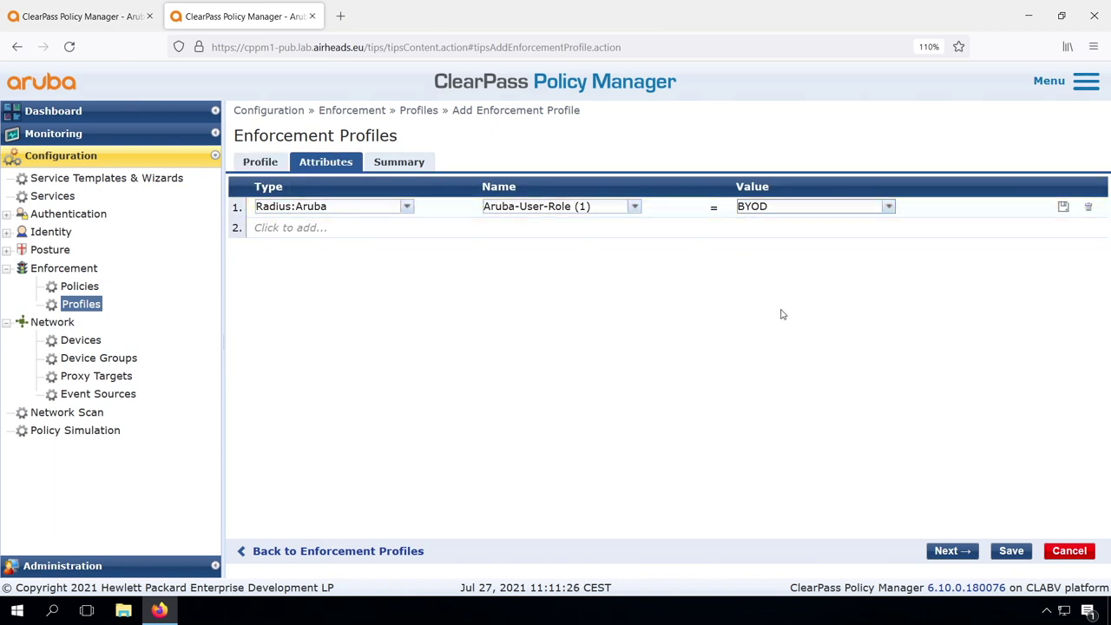
{"action": "left_click", "coordinate": [1009, 550]}
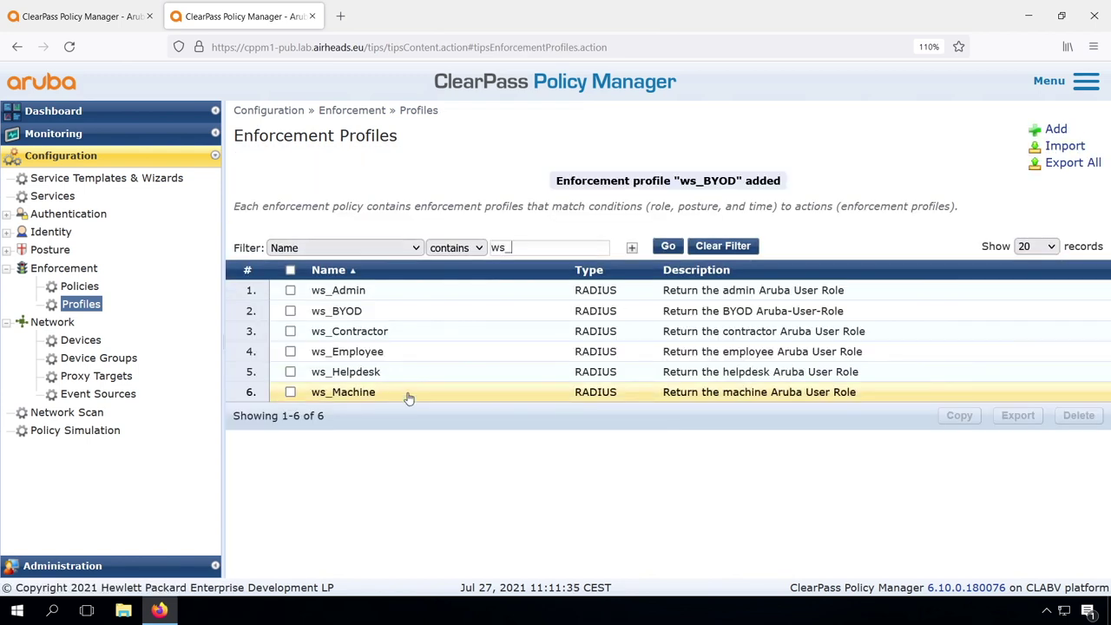
Step: Open the rules of the ws_Aruba_Instant_1X_enforcement policy and start a new rule
{"action": "left_click", "coordinate": [74, 287]}
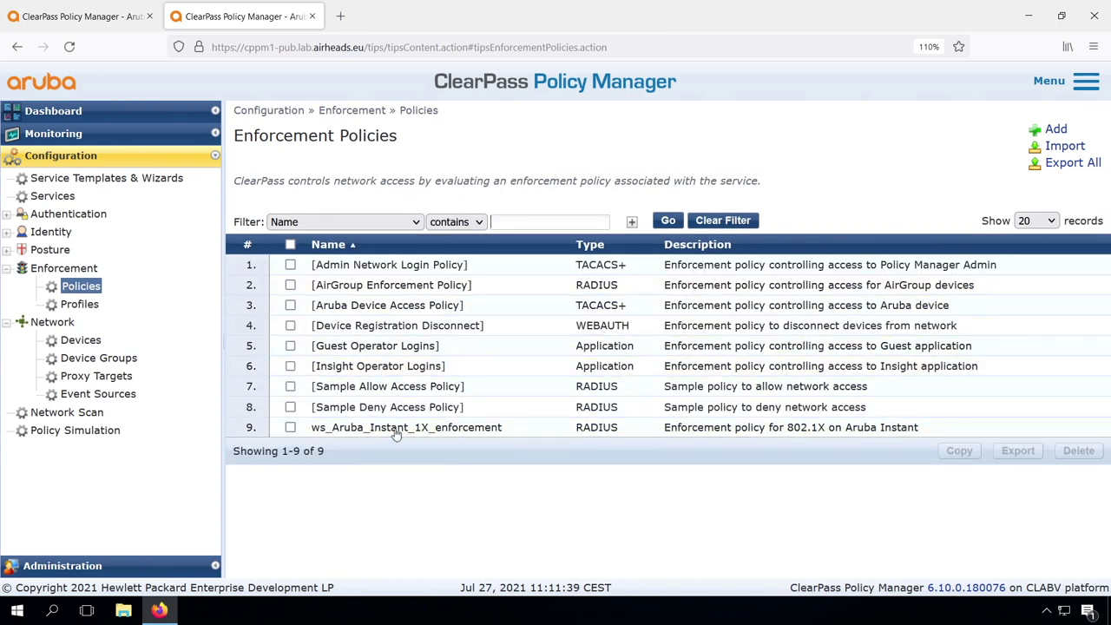
{"action": "left_click", "coordinate": [395, 430]}
{"action": "left_click", "coordinate": [418, 162]}
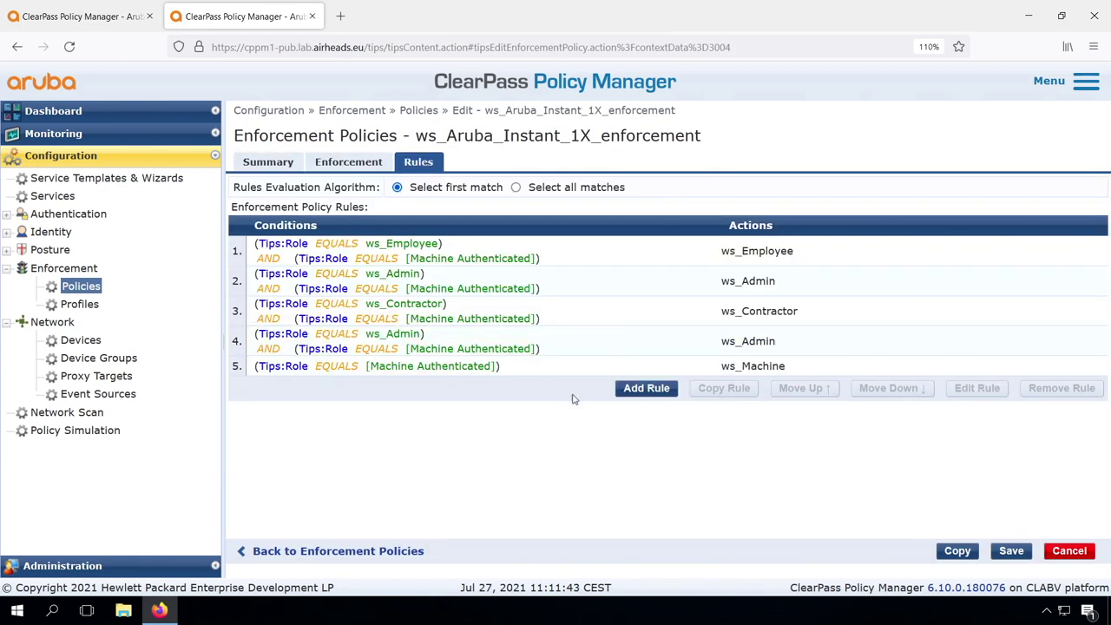
{"action": "left_click", "coordinate": [646, 388]}
Step: Set the rule's condition to Tips Role EQUALS ws_Admin and assign it the [RADIUS] ws_BYOD enforcement profile
{"action": "left_click", "coordinate": [165, 247]}
{"action": "left_click", "coordinate": [226, 247]}
{"action": "left_click", "coordinate": [230, 263]}
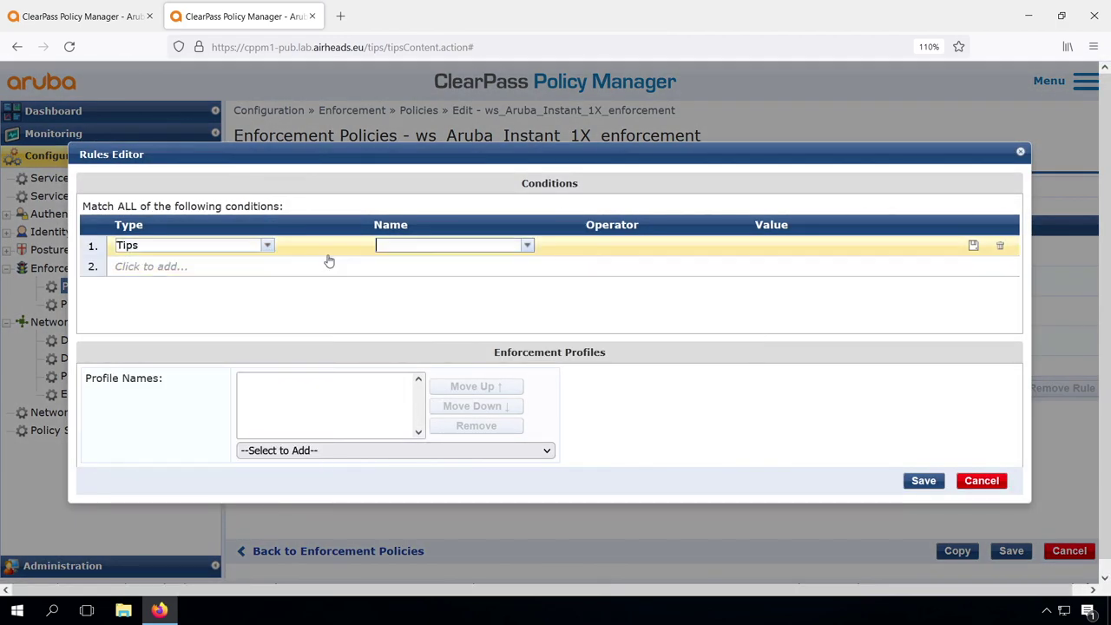
{"action": "type", "text": "Ro"}
{"action": "key", "text": "Return"}
{"action": "type", "text": "EQ"}
{"action": "left_click", "coordinate": [588, 262]}
{"action": "left_click", "coordinate": [833, 245]}
{"action": "type", "text": "ws_Admin"}
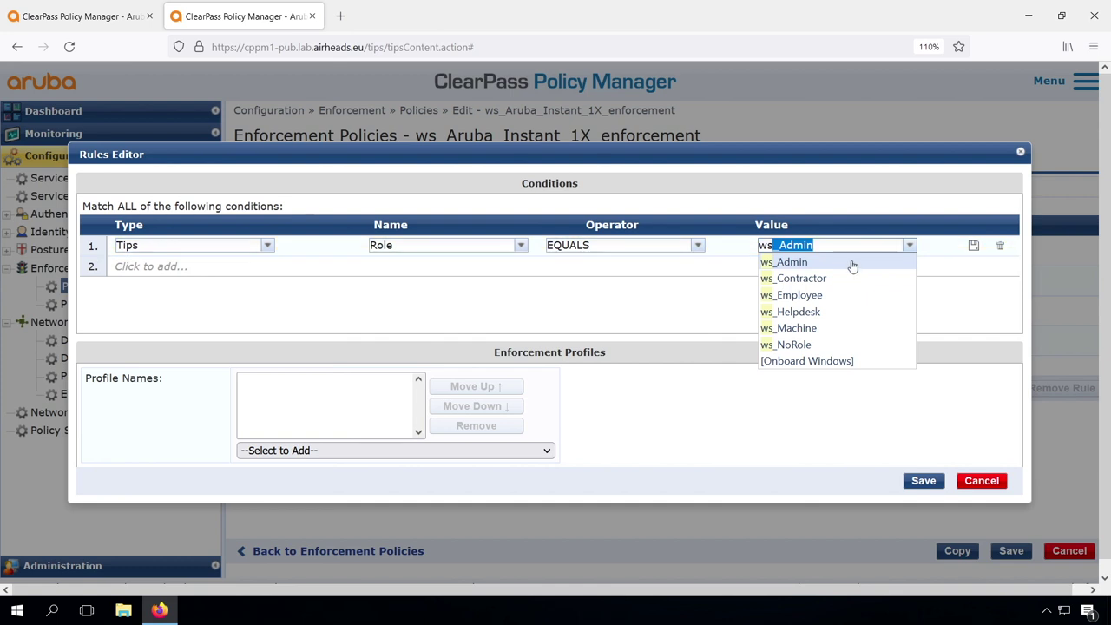
{"action": "left_click", "coordinate": [785, 260]}
{"action": "left_click", "coordinate": [395, 450]}
{"action": "left_click", "coordinate": [299, 310]}
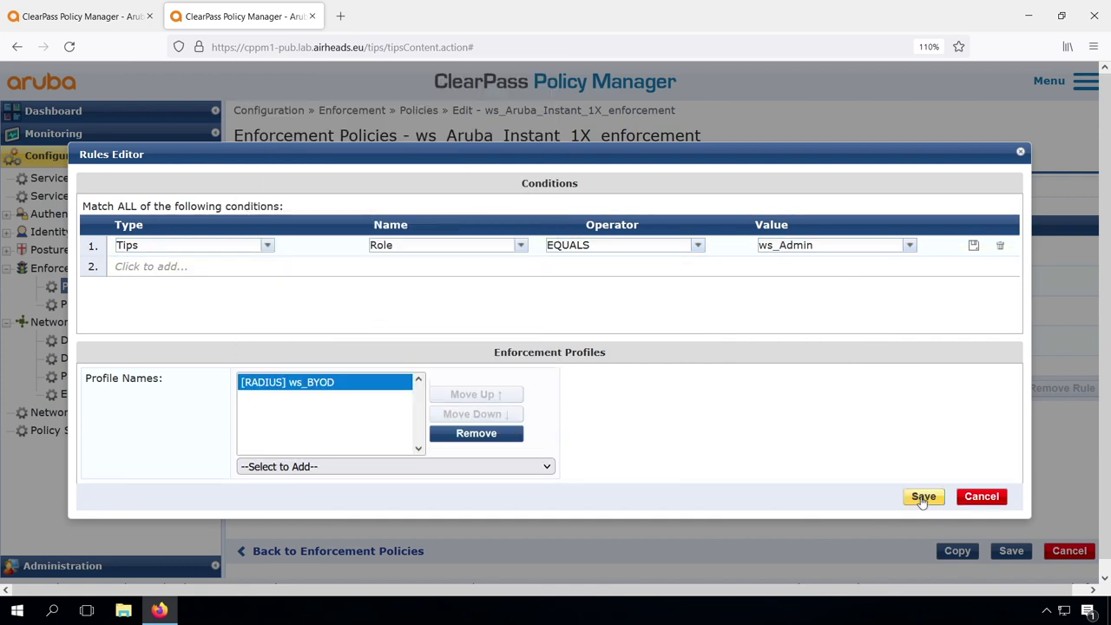
Step: Change the condition's operator to MATCHES_ANY and add the roles ws_Admin and ws_Employee as its values
{"action": "left_click", "coordinate": [697, 247]}
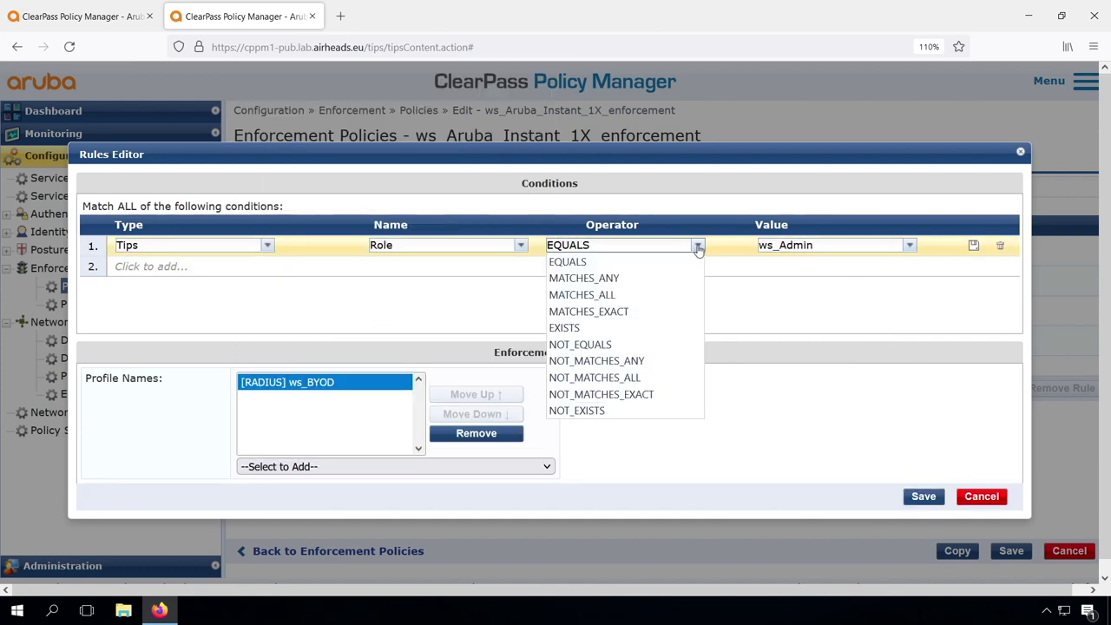
{"action": "left_click", "coordinate": [627, 278]}
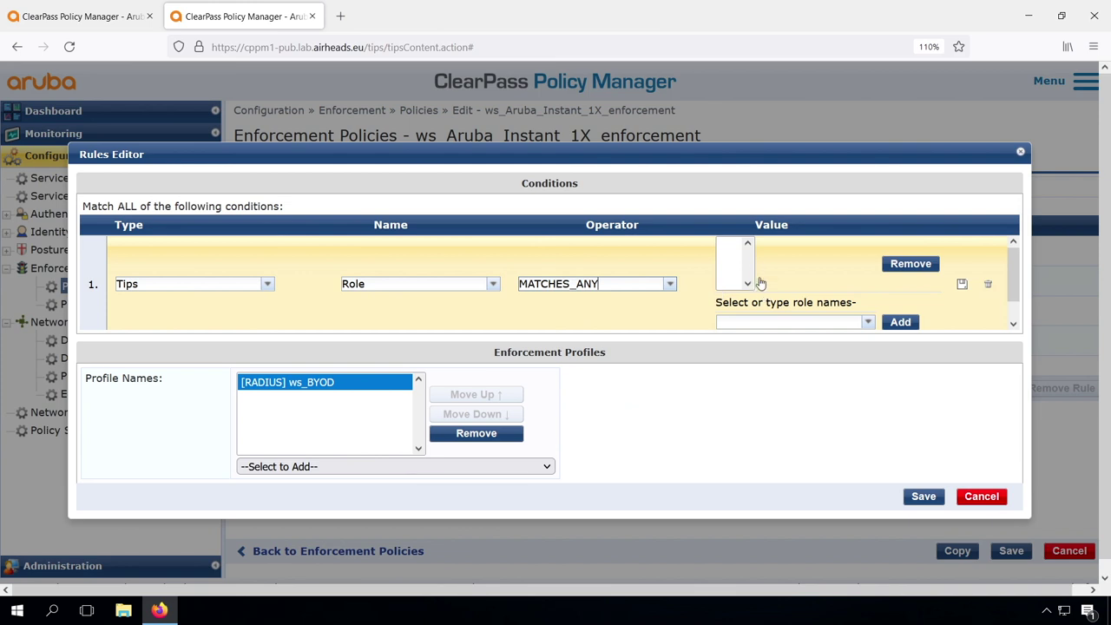
{"action": "left_click", "coordinate": [750, 319]}
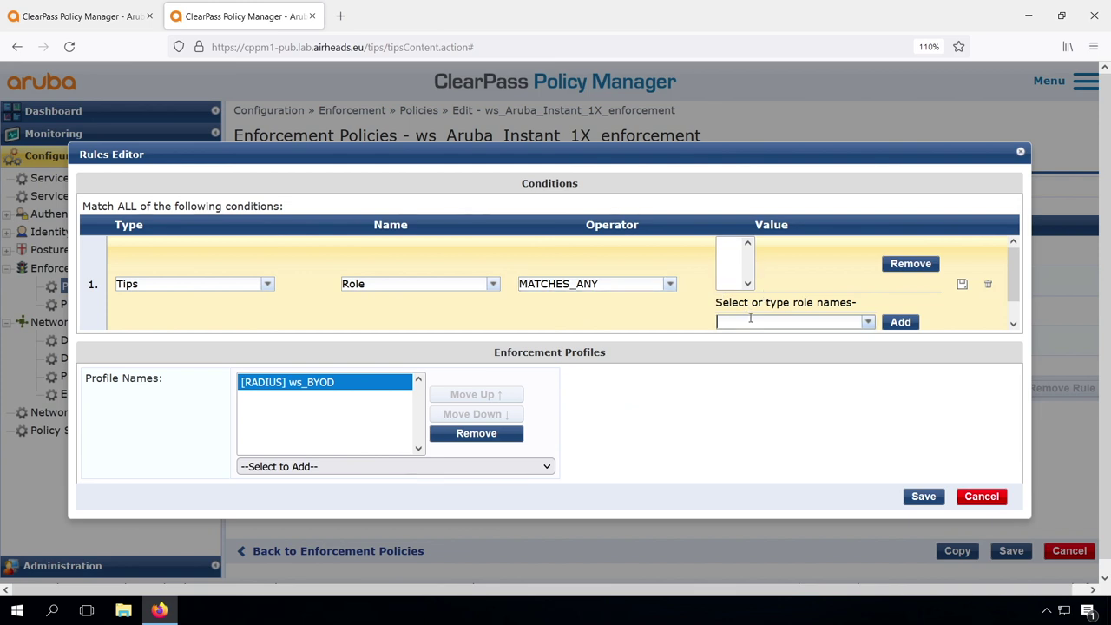
{"action": "left_click", "coordinate": [867, 322]}
{"action": "left_click", "coordinate": [816, 341]}
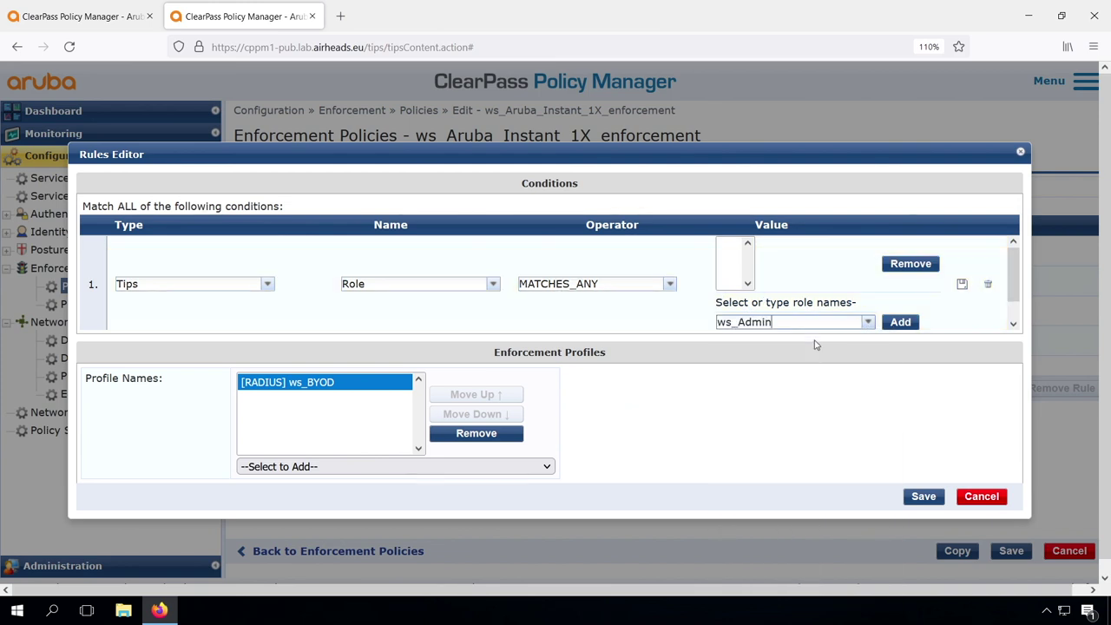
{"action": "left_click", "coordinate": [896, 322]}
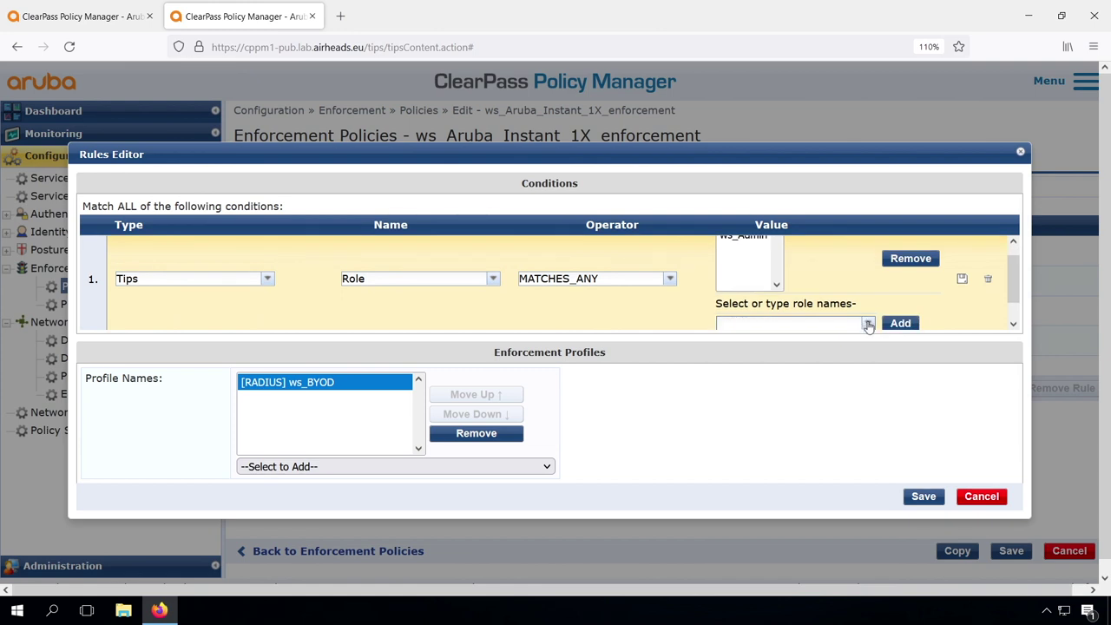
{"action": "left_click", "coordinate": [868, 324]}
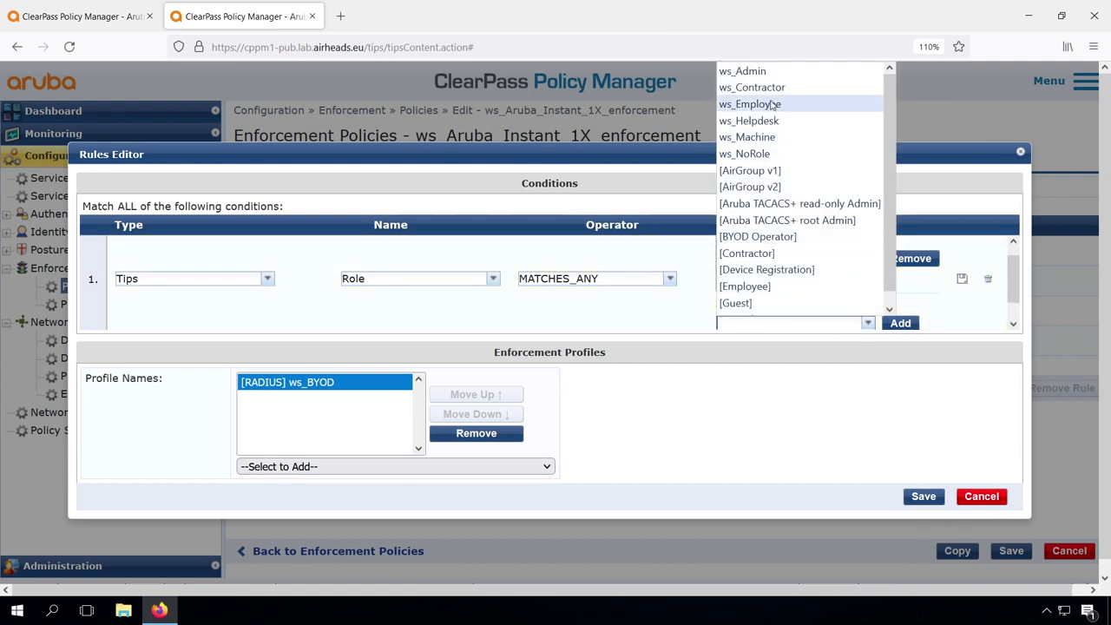
{"action": "left_click", "coordinate": [770, 101]}
{"action": "left_click", "coordinate": [898, 323]}
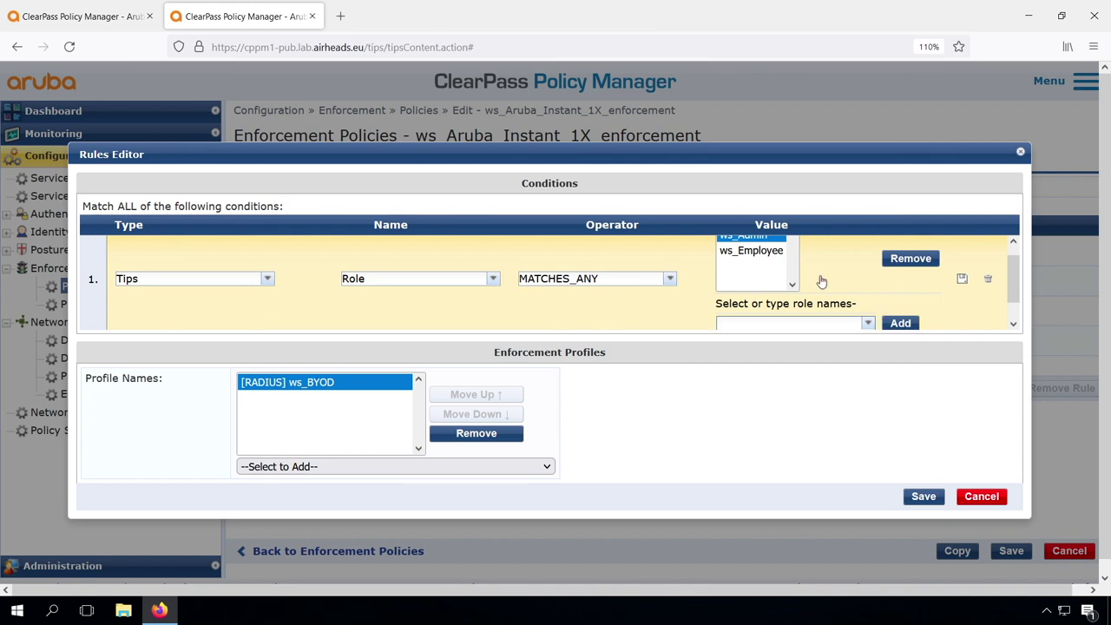
Step: Save the condition, the new BYOD rule and the updated enforcement policy
{"action": "left_click", "coordinate": [961, 280]}
{"action": "left_click", "coordinate": [924, 495]}
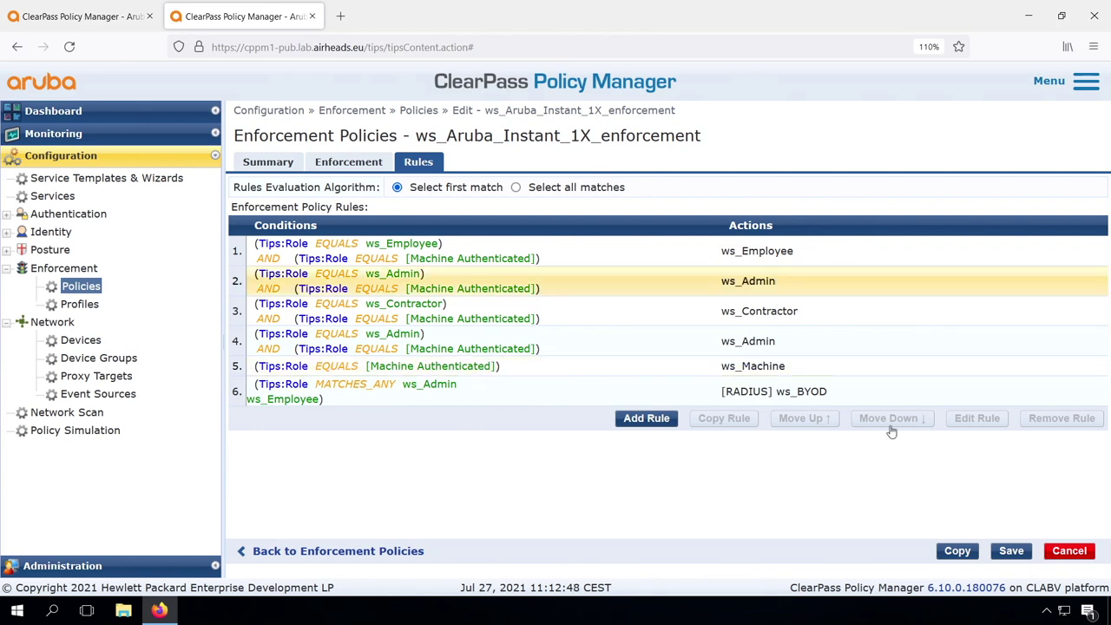
{"action": "left_click", "coordinate": [1011, 550]}
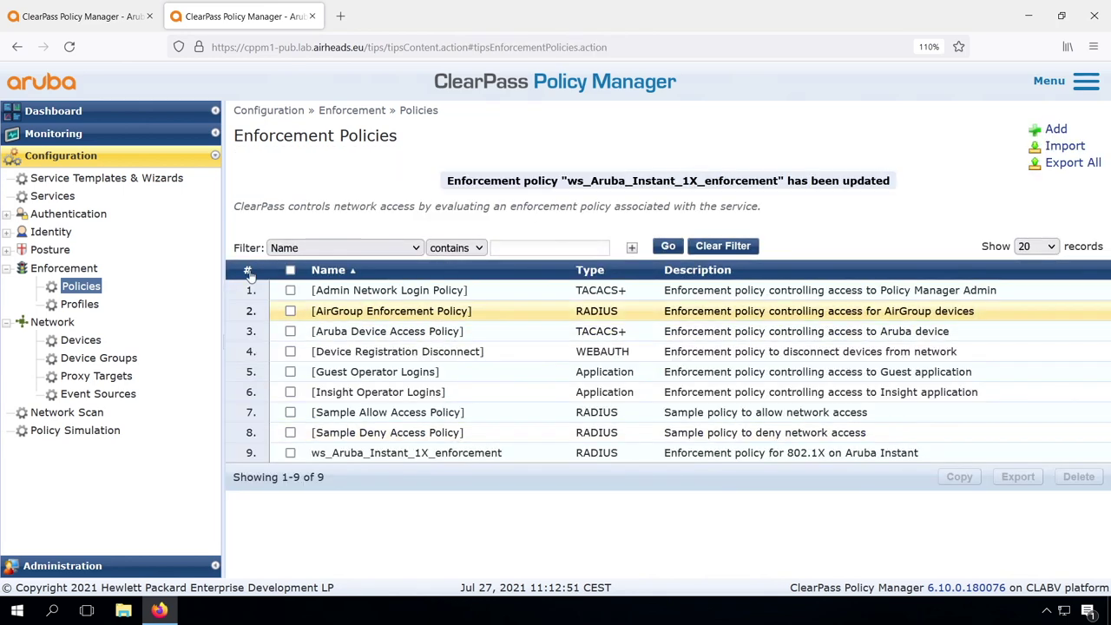
Step: Return to the Access Tracker and examine the summary of the rejected 11:10:25 request
{"action": "left_click", "coordinate": [54, 133]}
{"action": "left_click", "coordinate": [94, 175]}
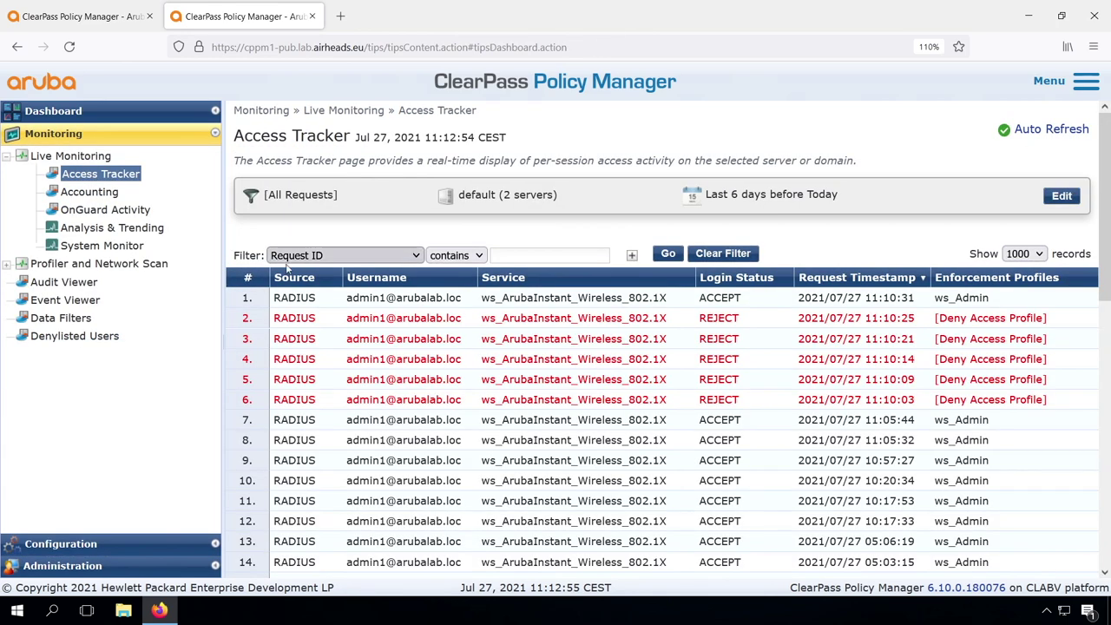
{"action": "left_click", "coordinate": [390, 321]}
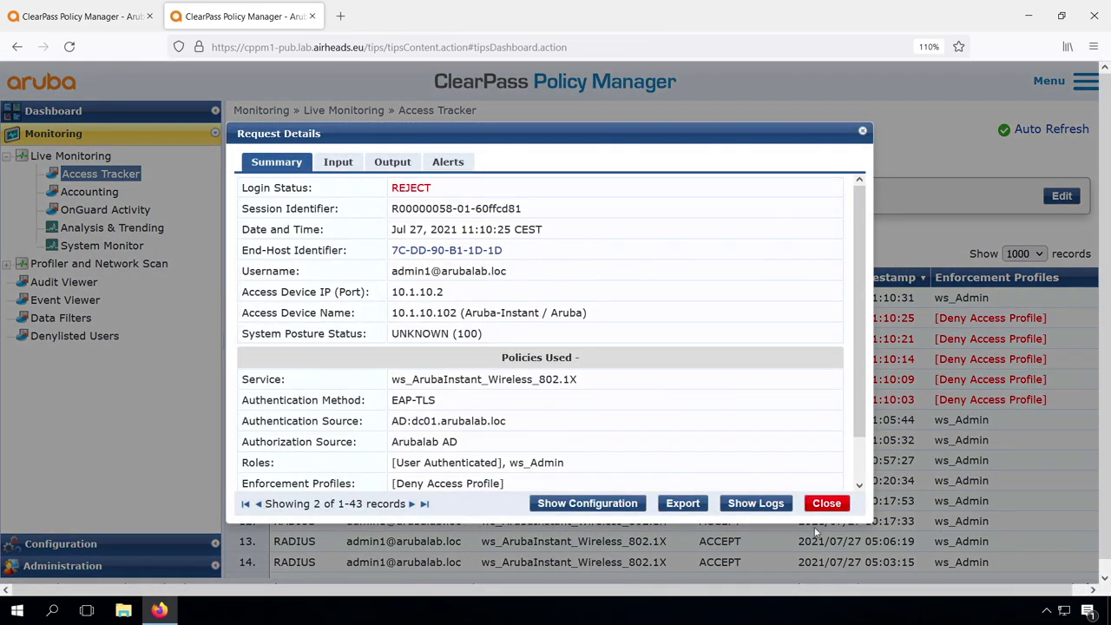
{"action": "left_click", "coordinate": [822, 512]}
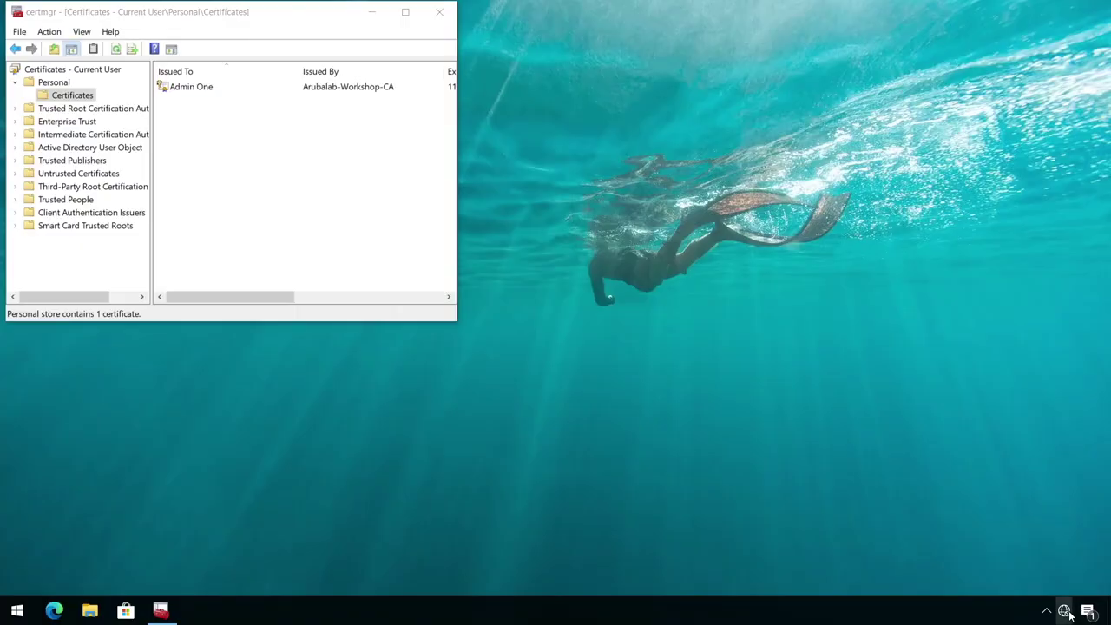
Step: Connect the Windows client to the Airheads-Corp wireless network with automatic connection left on
{"action": "left_click", "coordinate": [1064, 609]}
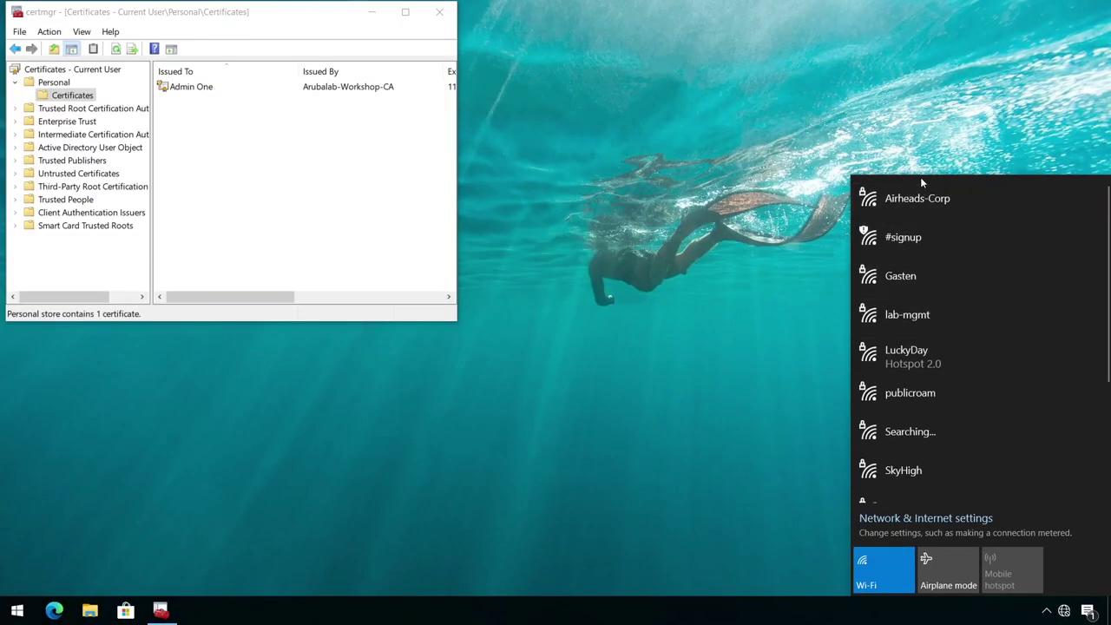
{"action": "left_click", "coordinate": [911, 197]}
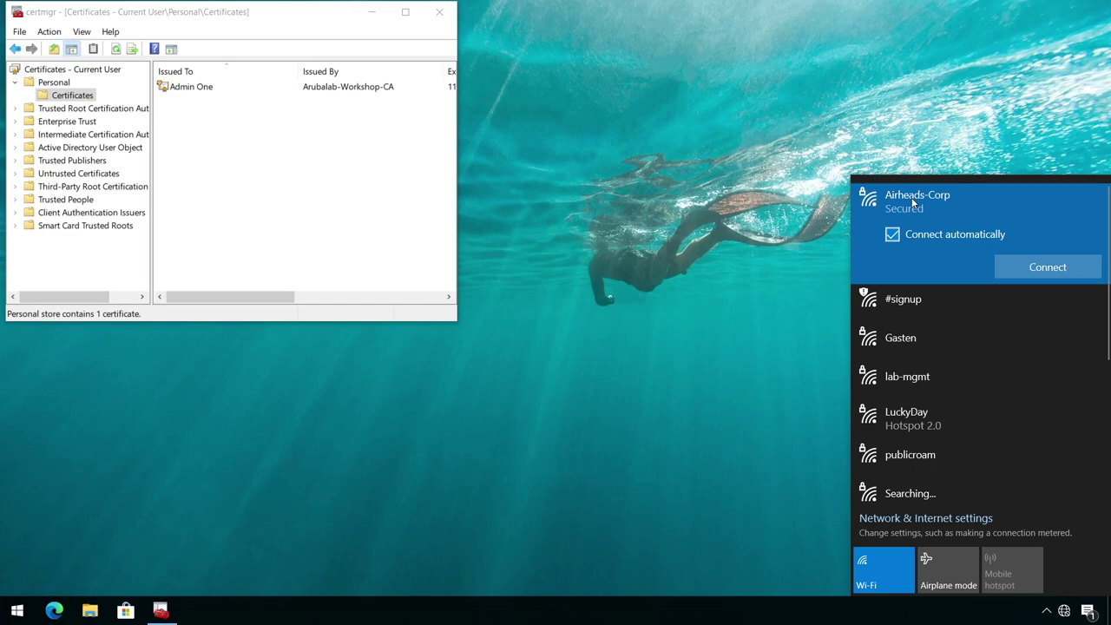
{"action": "left_click", "coordinate": [1041, 268]}
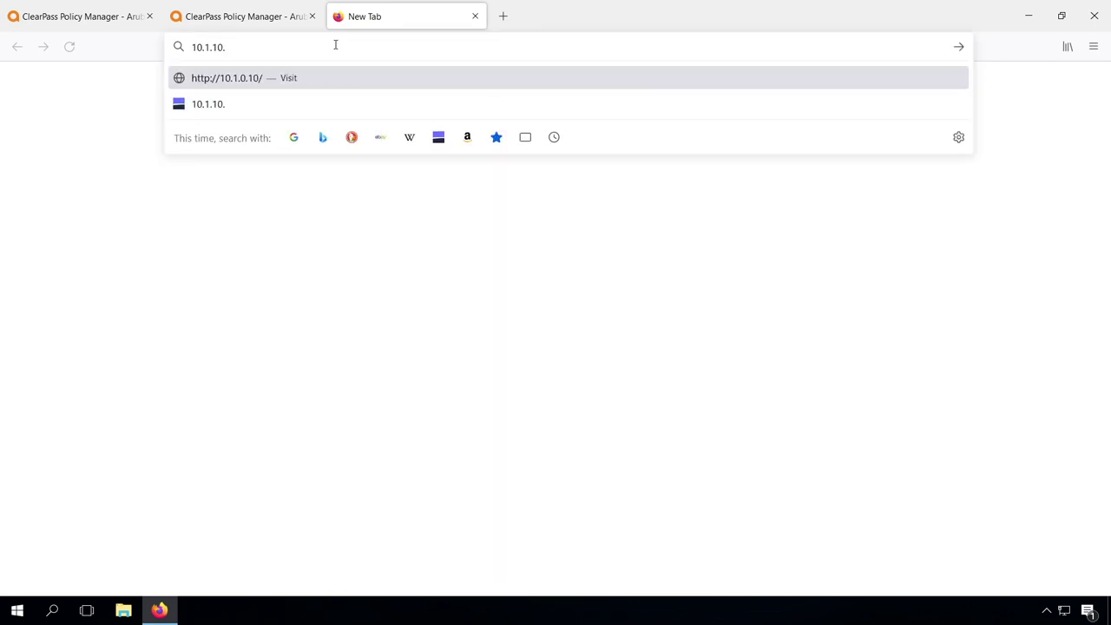
Step: Open the Aruba Instant controller at 10.1.10.2 and add a role named BYOD in its security settings
{"action": "key", "text": "Return"}
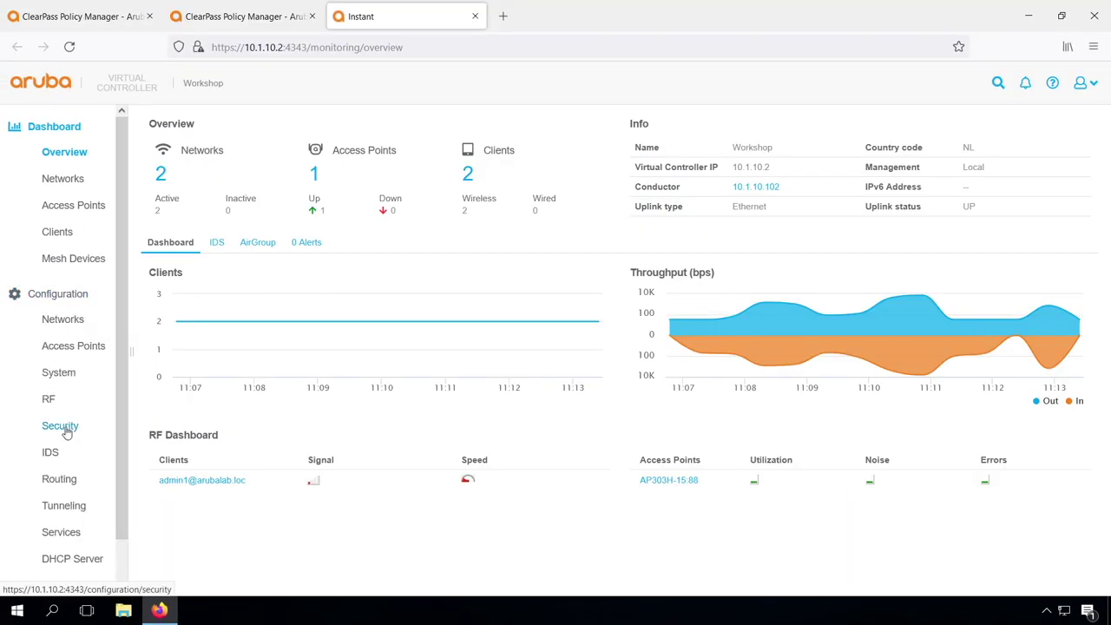
{"action": "left_click", "coordinate": [60, 425]}
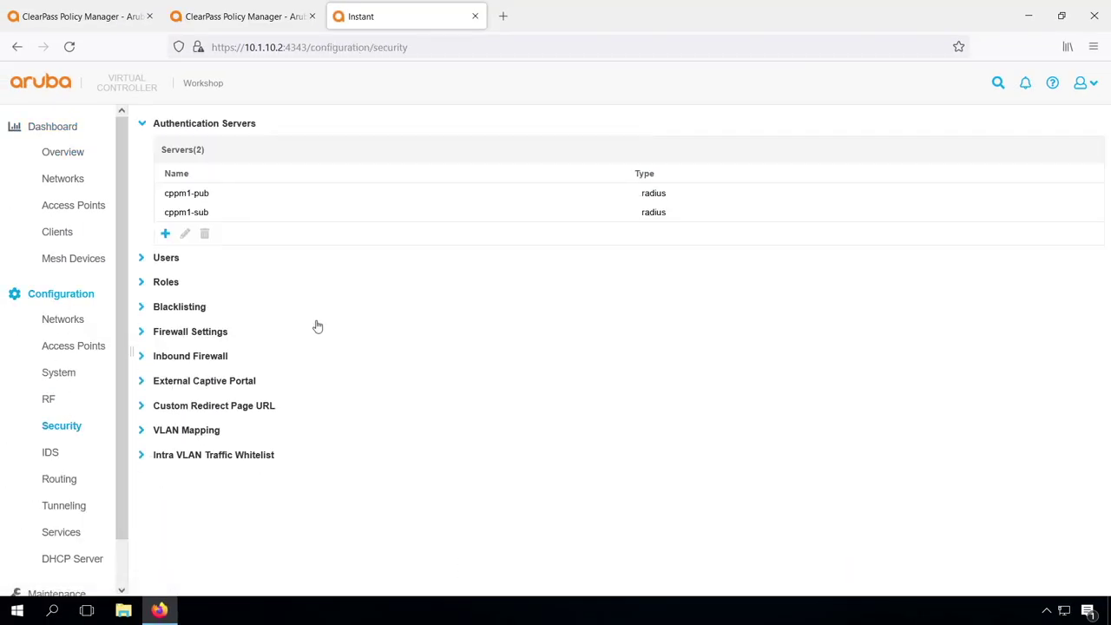
{"action": "left_click", "coordinate": [161, 284]}
{"action": "left_click", "coordinate": [167, 394]}
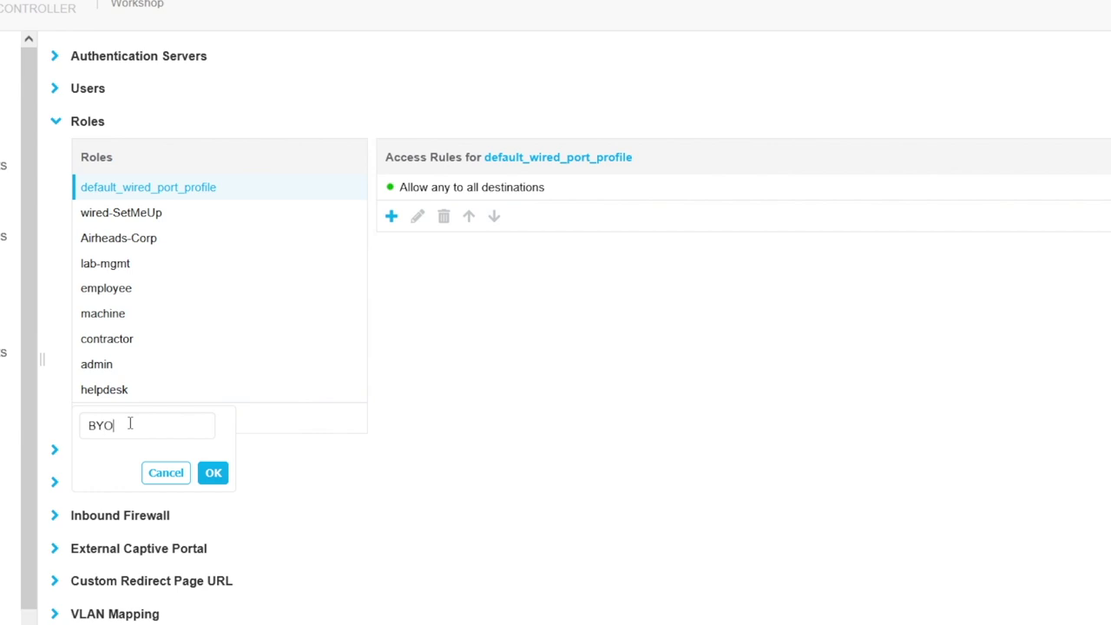
{"action": "left_click", "coordinate": [213, 471]}
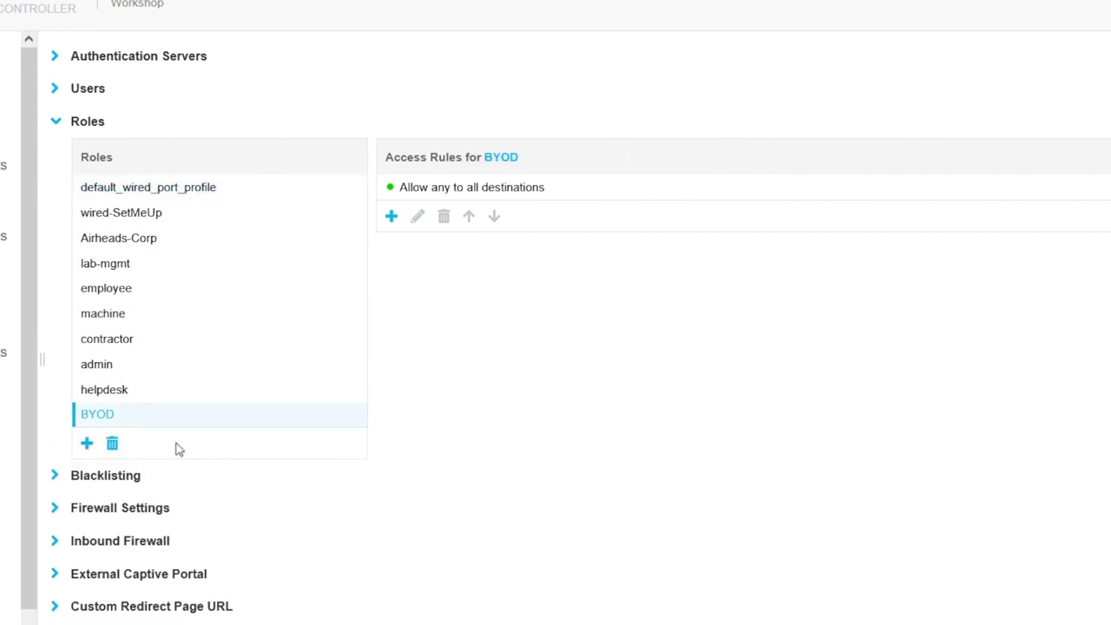
Step: Add a VLAN assignment rule to the BYOD role's access rules
{"action": "left_click", "coordinate": [391, 217]}
{"action": "left_click", "coordinate": [269, 198]}
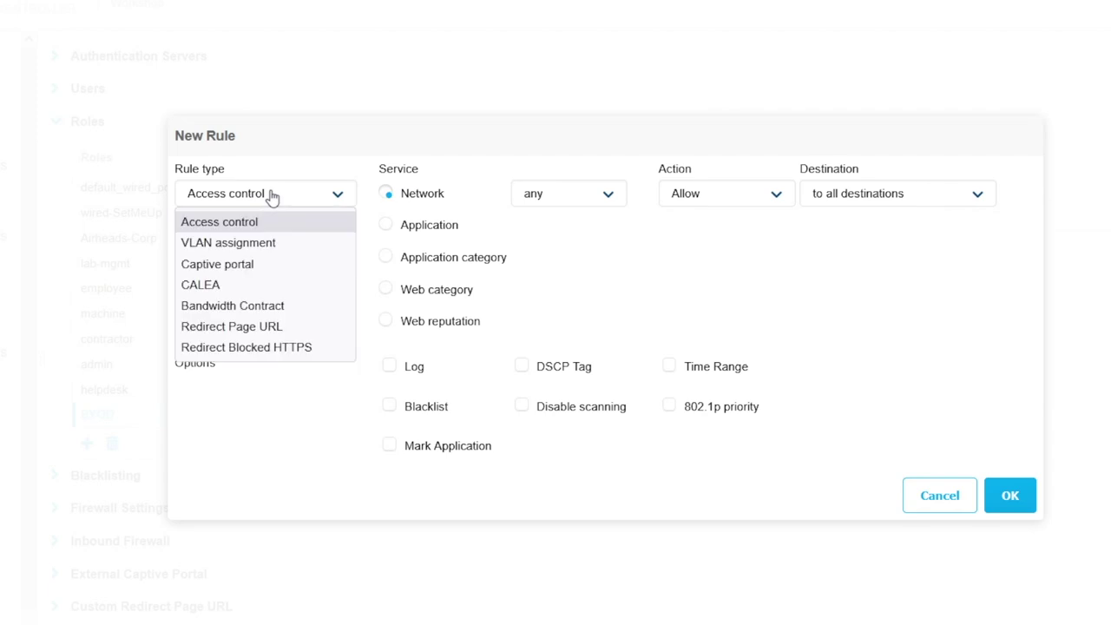
{"action": "left_click", "coordinate": [265, 241]}
{"action": "left_click", "coordinate": [429, 191]}
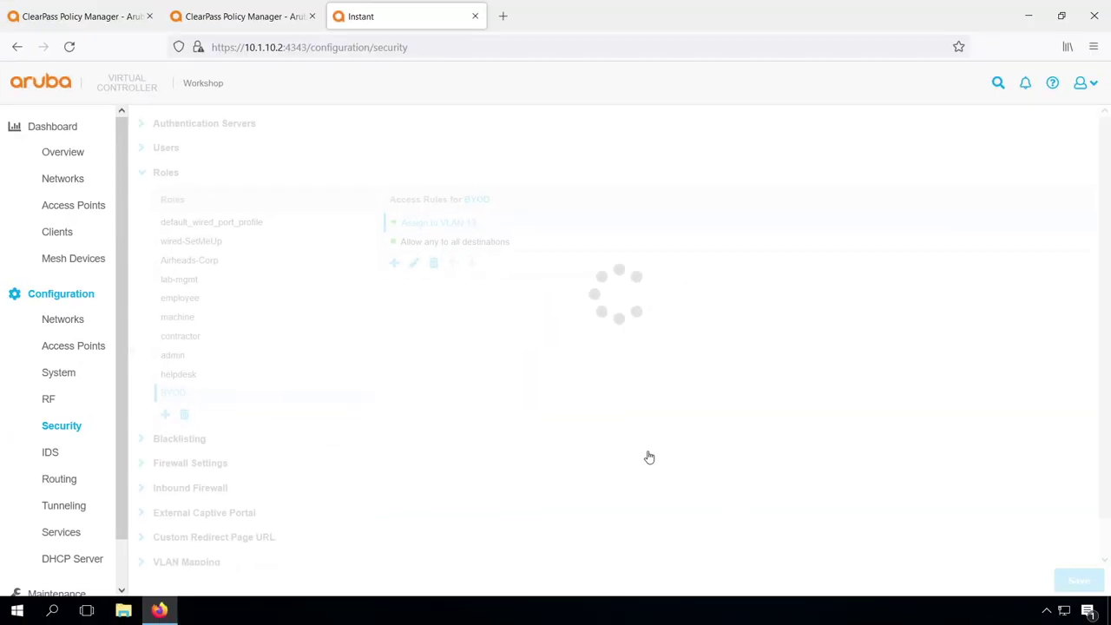
Step: Terminate the wireless session of the 11:13:18 request in the ClearPass Access Tracker and close its details
{"action": "left_click", "coordinate": [252, 16]}
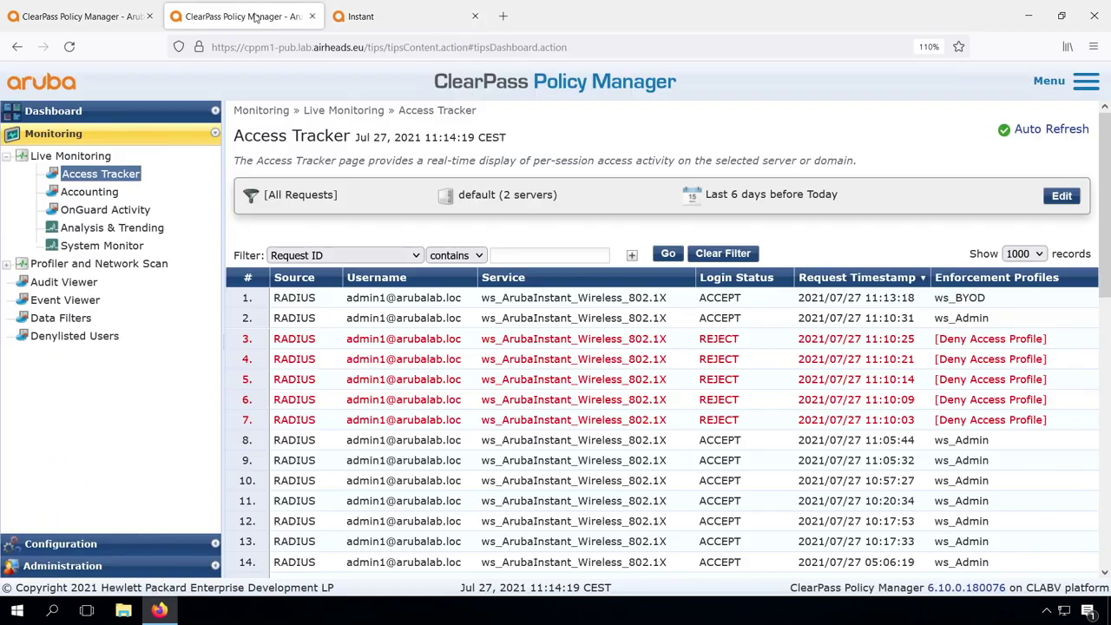
{"action": "left_click", "coordinate": [368, 297]}
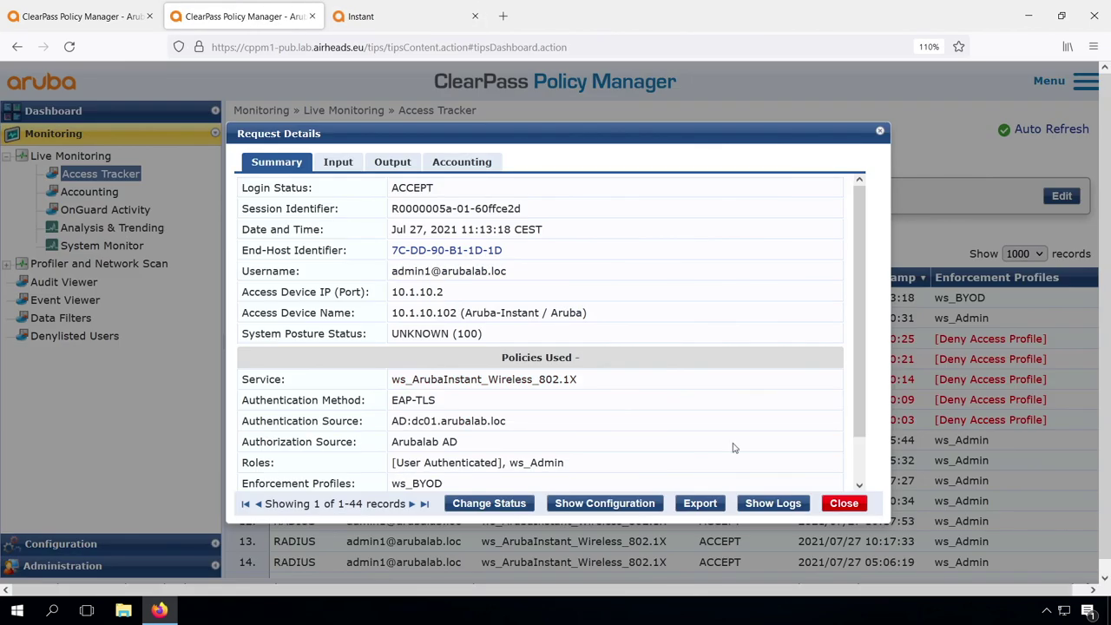
{"action": "left_click", "coordinate": [490, 506]}
{"action": "left_click", "coordinate": [755, 499]}
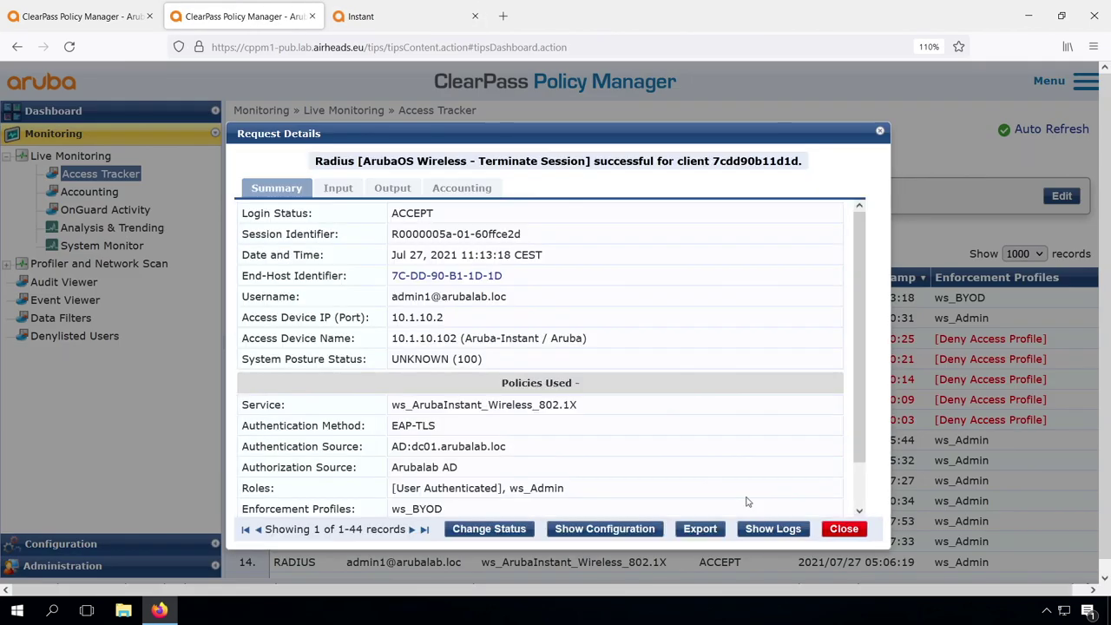
{"action": "left_click", "coordinate": [842, 529]}
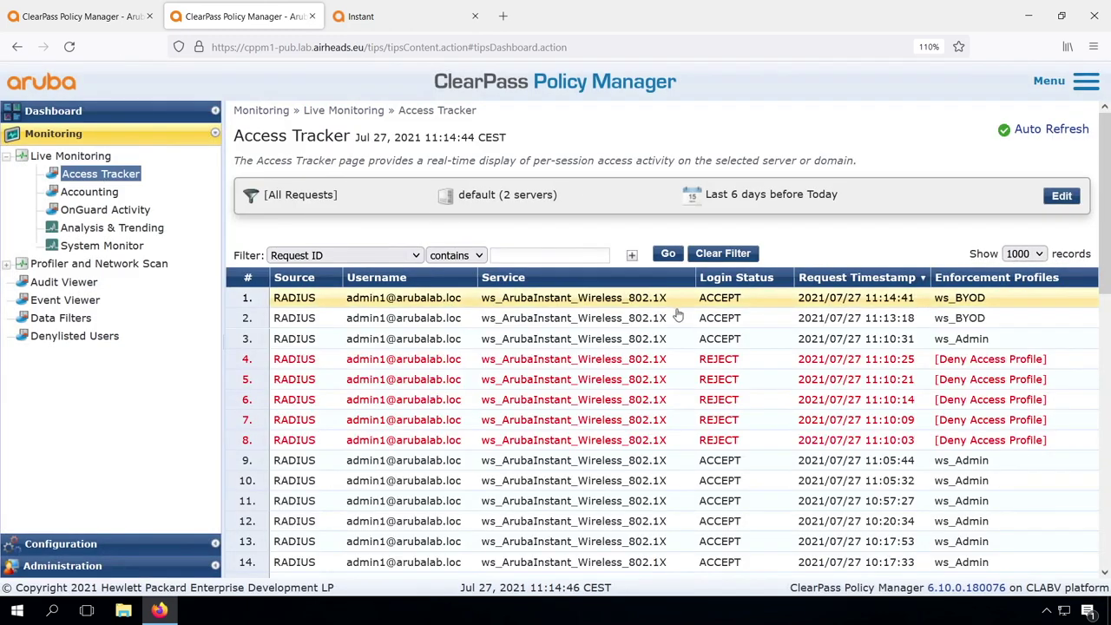
Step: Switch to the Aruba Instant controller to check the roles of the connected wireless clients
{"action": "left_click", "coordinate": [389, 19]}
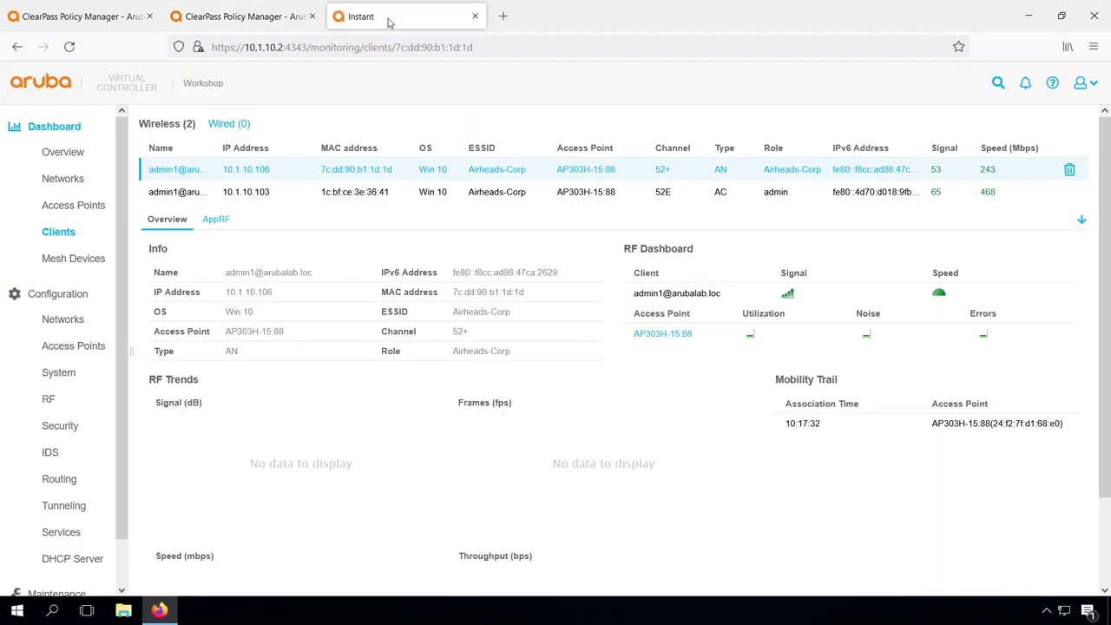